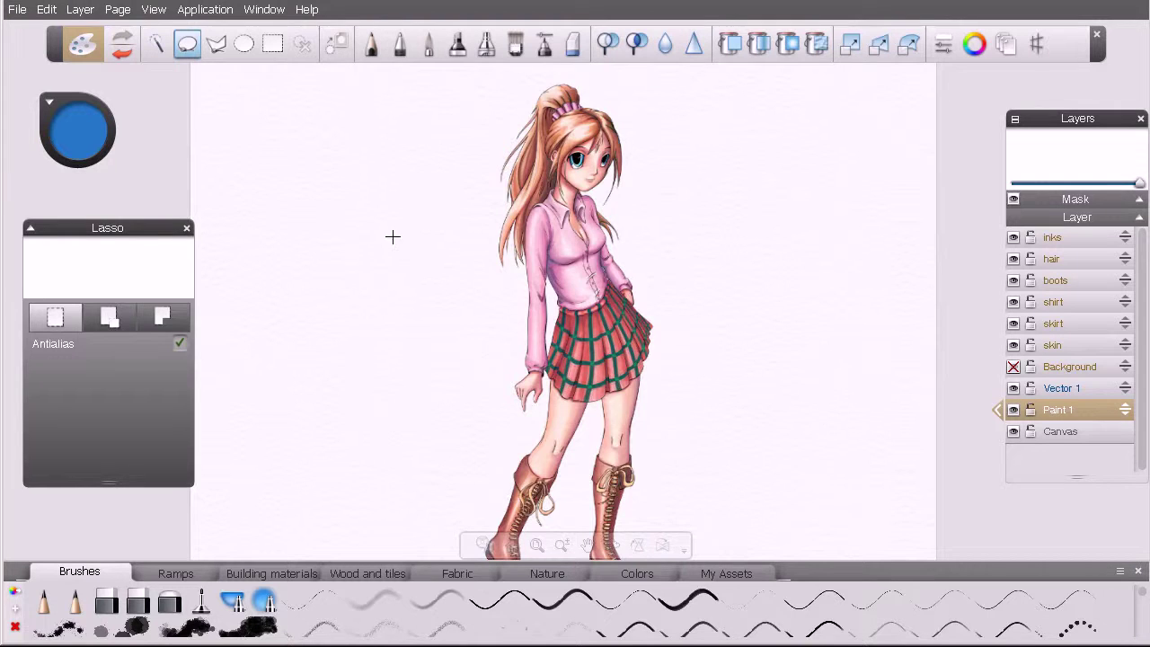
- Draw a freehand lasso selection in the empty canvas area beside the figure and replace it with a larger, rounder one
key("space")
left_click_drag(352, 213, 412, 228)
left_click_drag(445, 272, 465, 293)
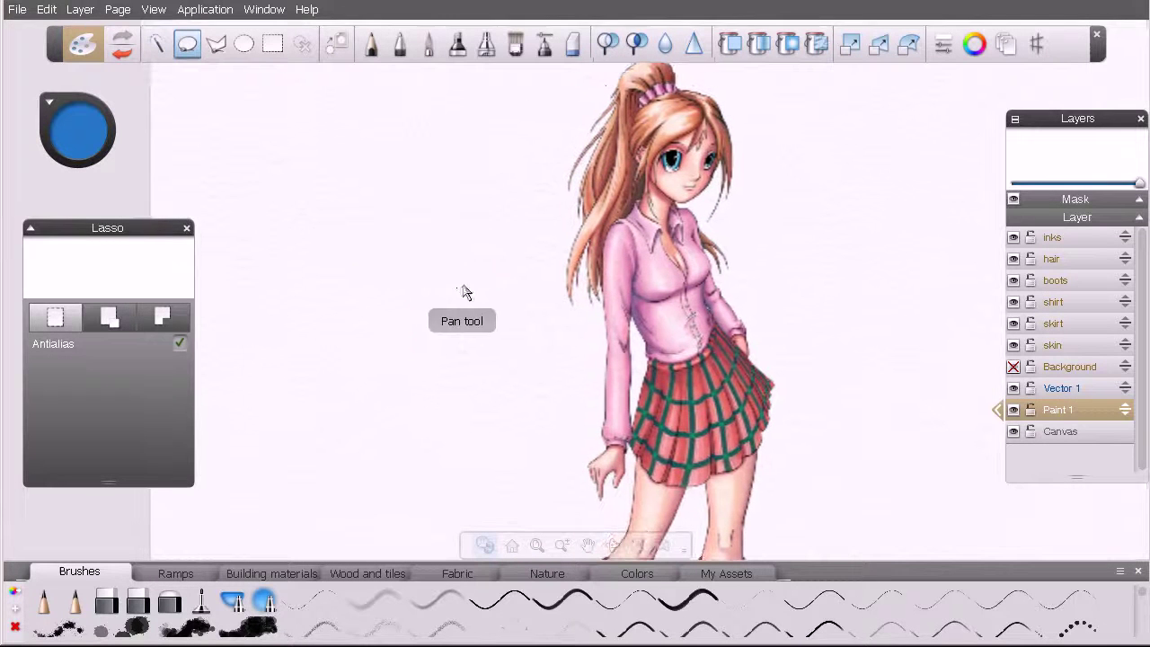
key("space")
mouse_move(402, 182)
left_mouse_down()
mouse_move(308, 200)
mouse_move(266, 340)
mouse_move(358, 369)
mouse_move(445, 378)
mouse_move(459, 287)
mouse_move(454, 214)
mouse_move(418, 179)
left_mouse_up()
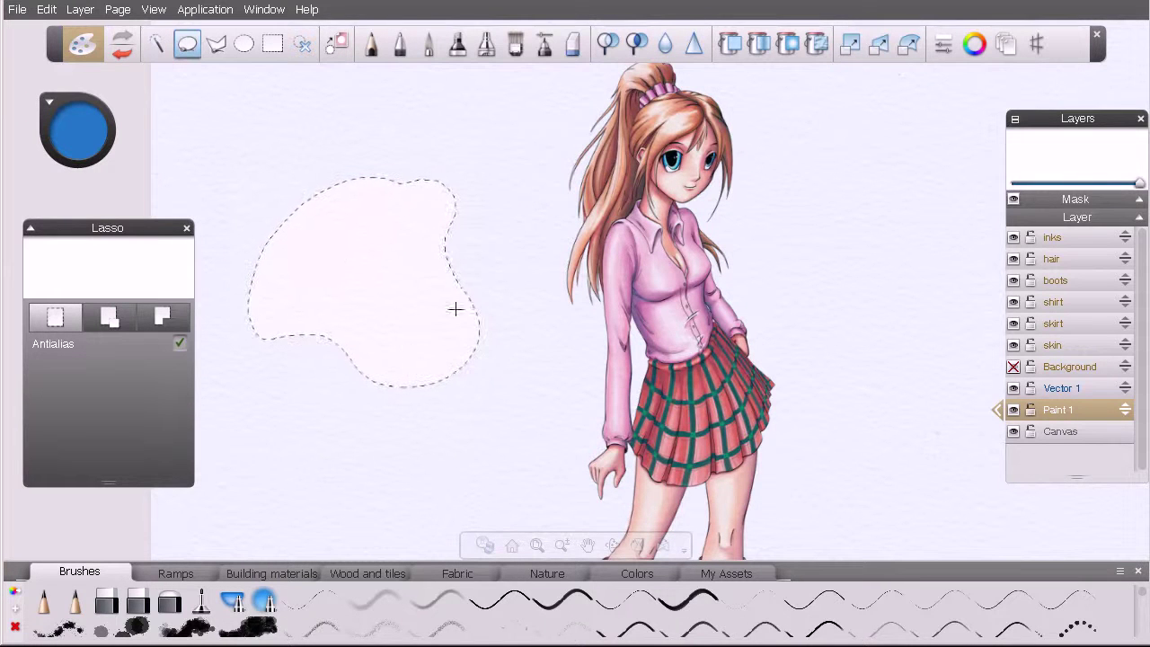
mouse_move(403, 134)
left_mouse_down()
mouse_move(227, 256)
mouse_move(280, 357)
mouse_move(300, 439)
mouse_move(384, 457)
mouse_move(469, 384)
mouse_move(510, 312)
left_mouse_up()
mouse_move(474, 153)
left_mouse_down()
mouse_move(231, 346)
mouse_move(355, 467)
mouse_move(496, 404)
mouse_move(527, 270)
mouse_move(478, 151)
left_mouse_up()
- Add a rounded lobe to each of the four corners of the round lasso selection
left_click(109, 316)
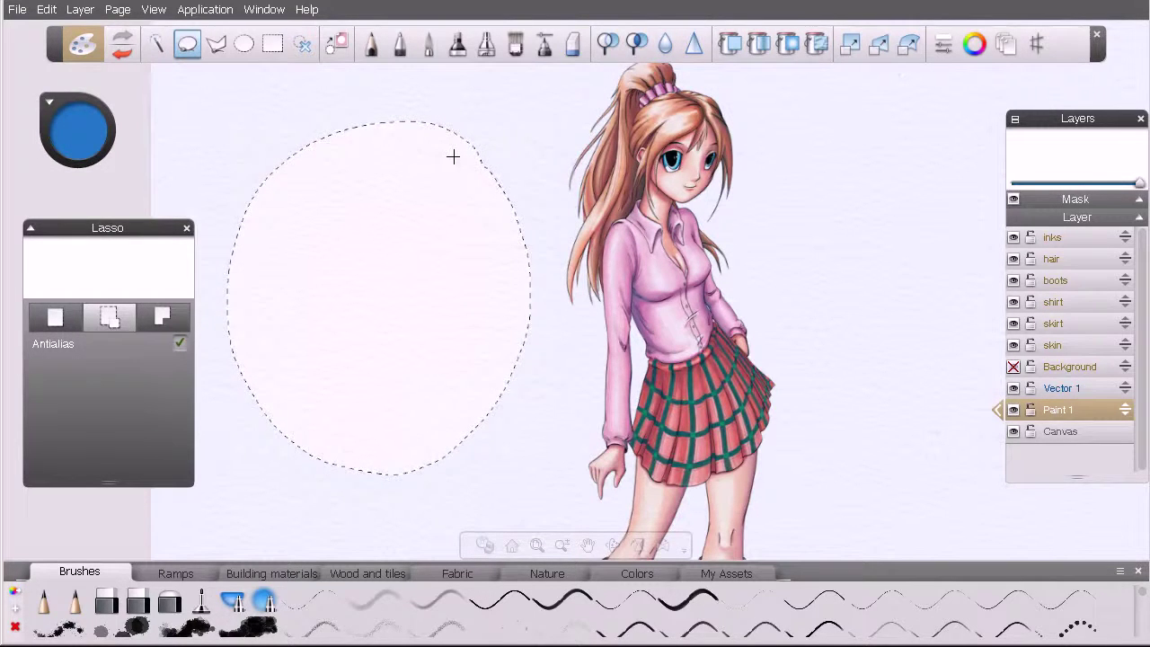
left_click_drag(435, 152, 536, 141)
left_click_drag(458, 209, 460, 212)
mouse_move(543, 422)
left_mouse_down()
mouse_move(505, 477)
mouse_move(419, 444)
mouse_move(447, 438)
mouse_move(411, 476)
left_mouse_up()
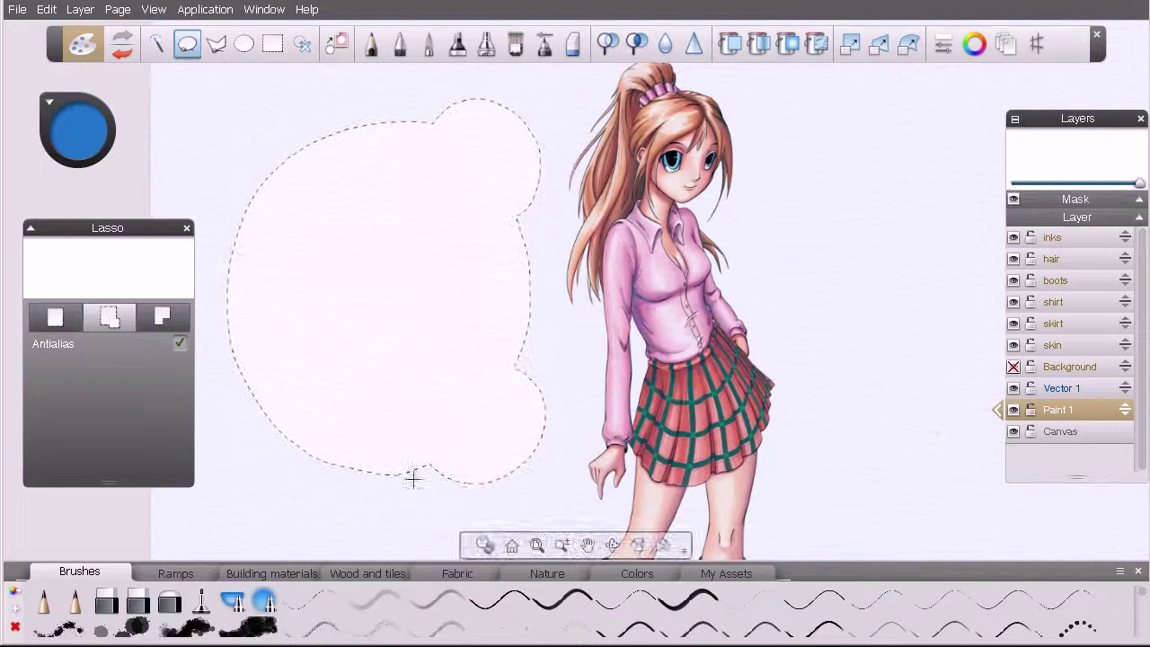
mouse_move(293, 406)
left_mouse_down()
mouse_move(208, 401)
mouse_move(296, 444)
left_mouse_up()
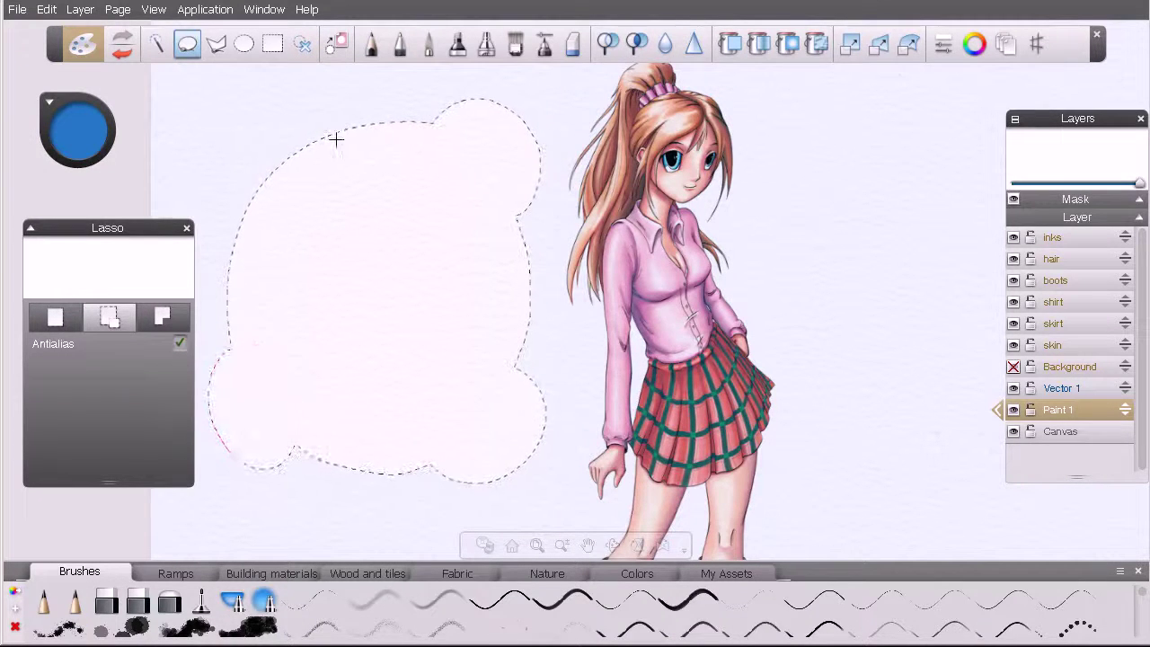
mouse_move(333, 136)
left_mouse_down()
mouse_move(266, 123)
mouse_move(240, 234)
mouse_move(334, 171)
left_mouse_up()
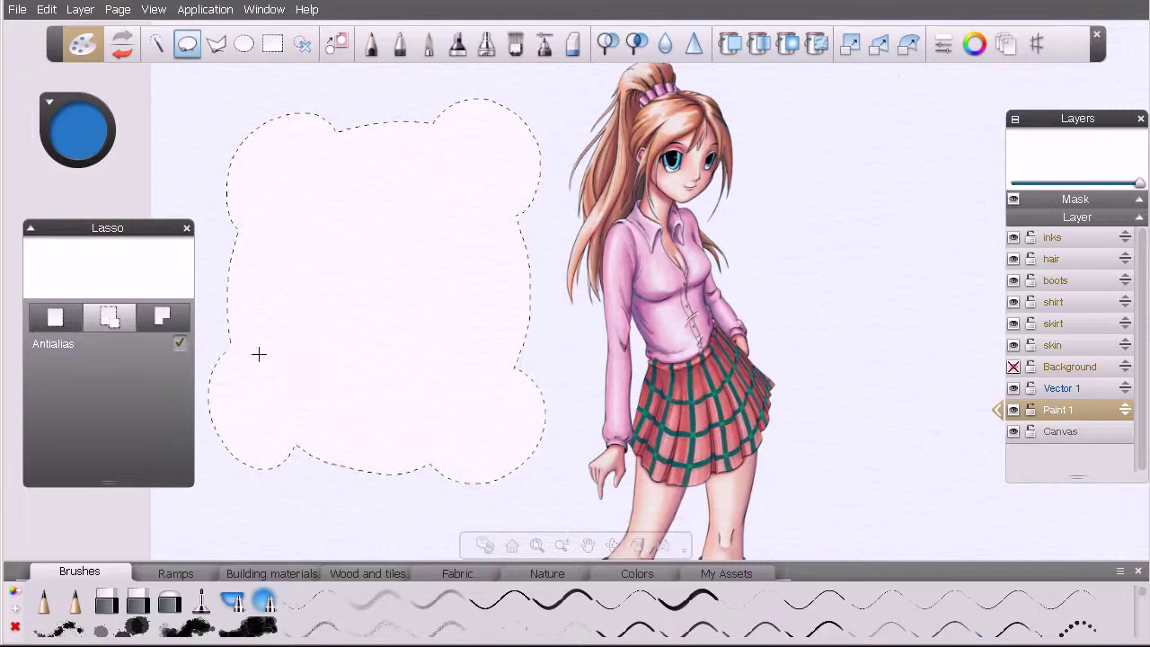
- Subtract a large oval from the middle of the four-lobed selection, and clear the selection with the lasso in new-selection mode
left_click(162, 316)
mouse_move(444, 185)
left_mouse_down()
mouse_move(352, 191)
mouse_move(295, 269)
mouse_move(301, 354)
mouse_move(334, 395)
mouse_move(426, 409)
left_mouse_up()
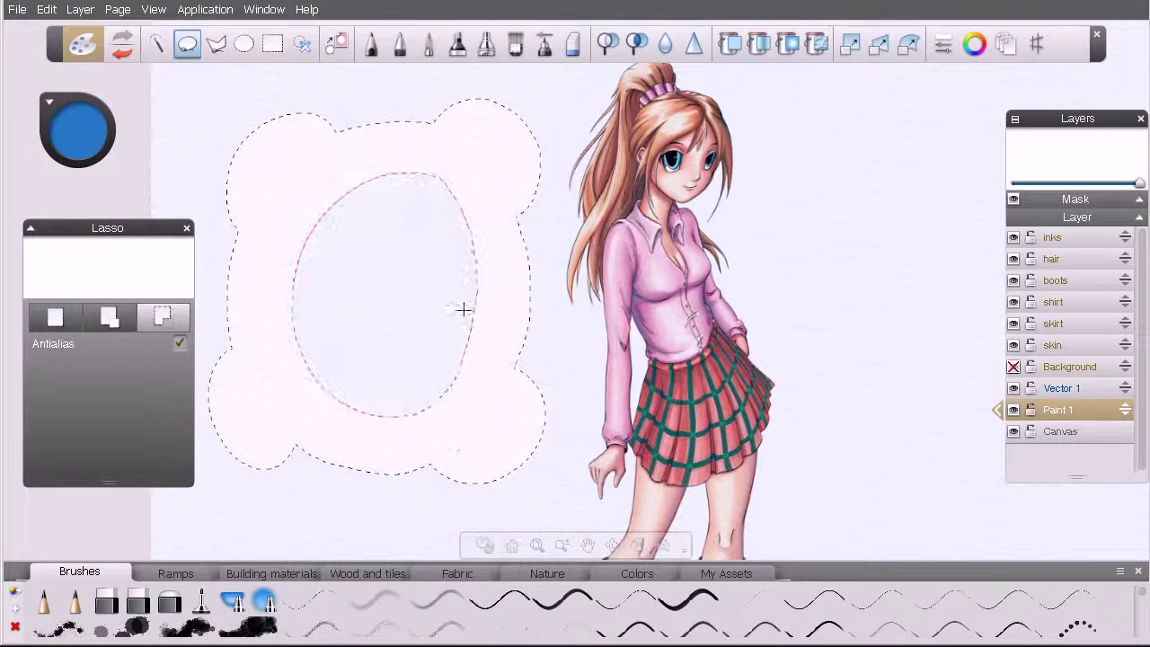
left_click_drag(464, 309, 468, 270)
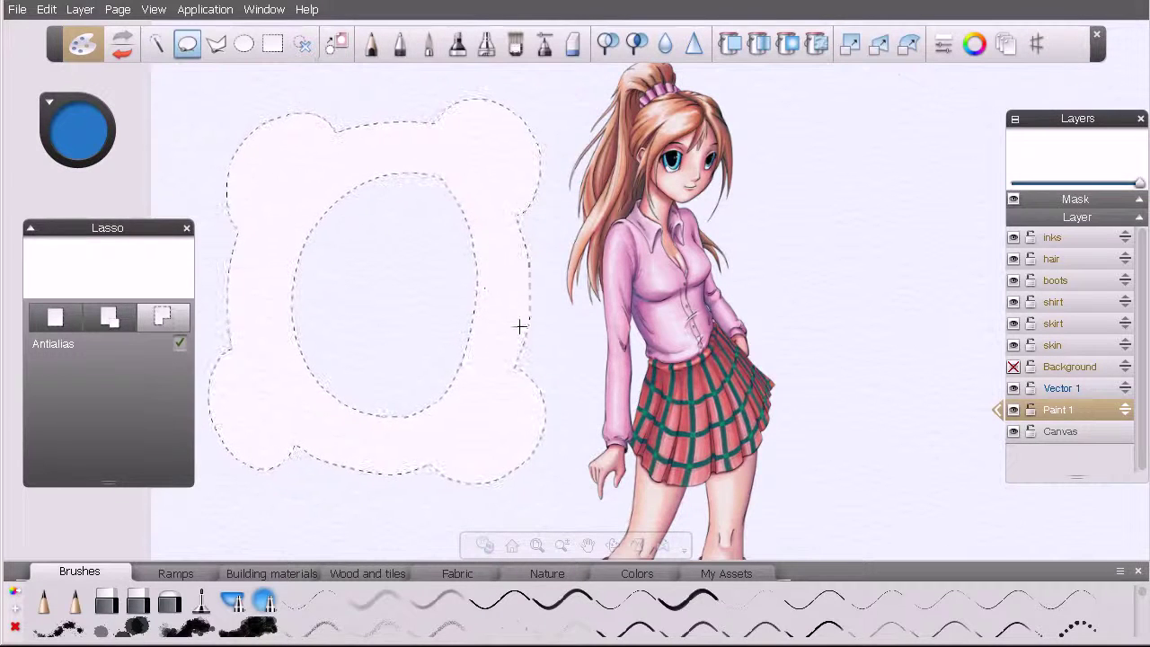
left_click(56, 317)
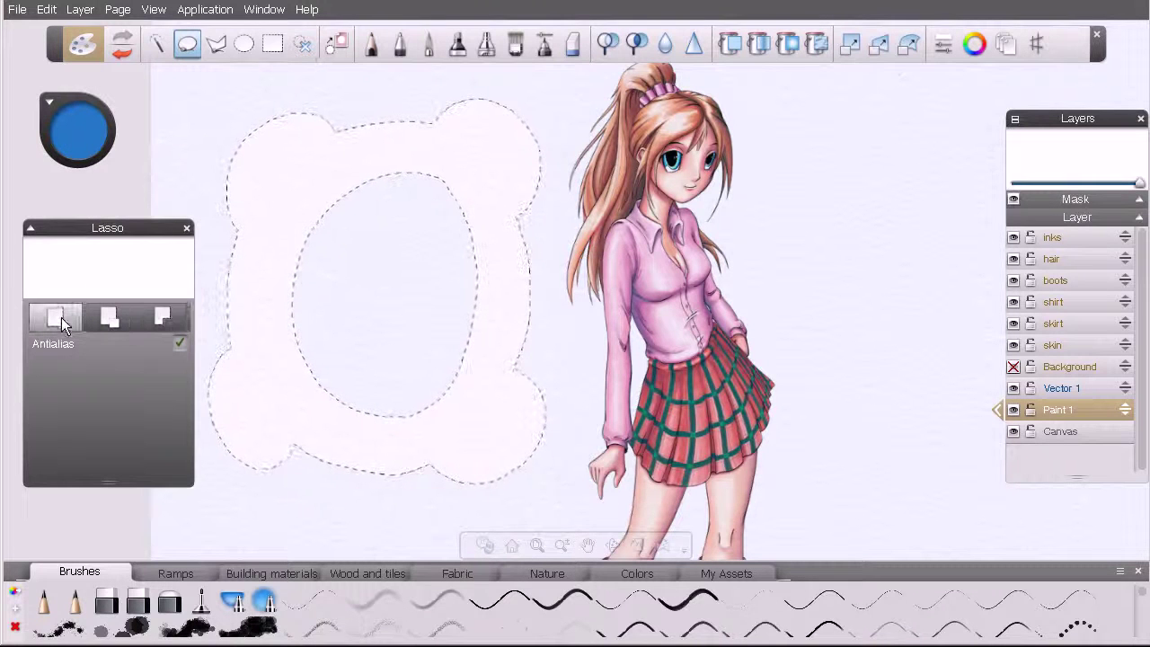
left_click(521, 375)
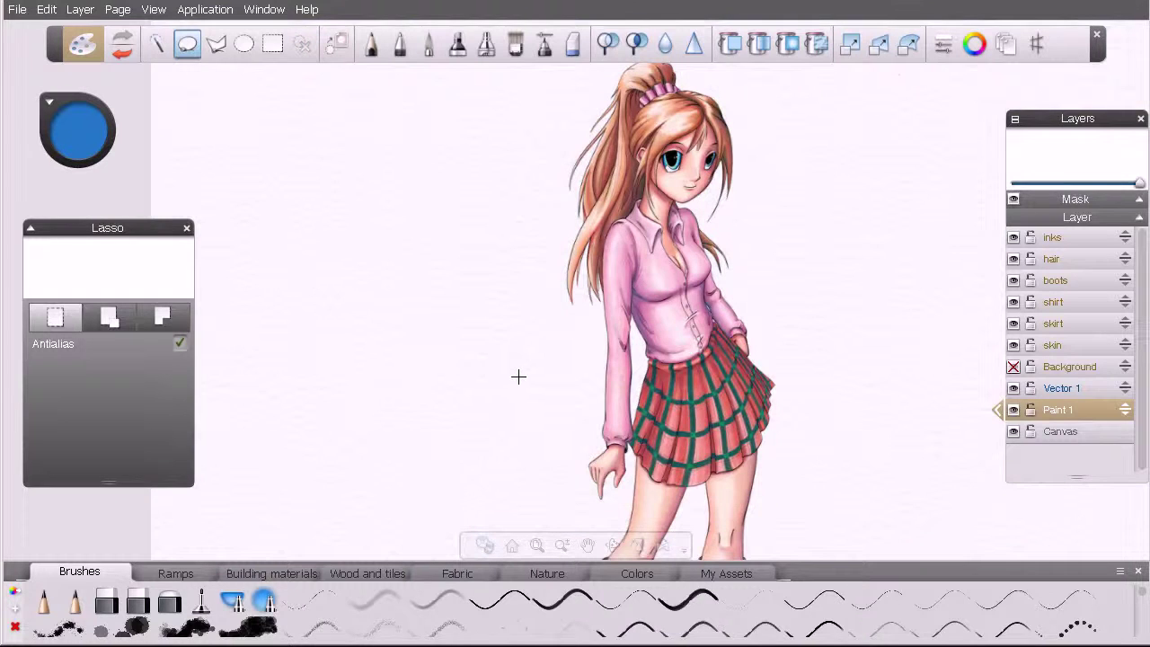
- Lasso an egg-shaped area beside the figure and remove the selection with the Deselect command
mouse_move(419, 187)
left_mouse_down()
mouse_move(297, 310)
mouse_move(454, 216)
left_mouse_up()
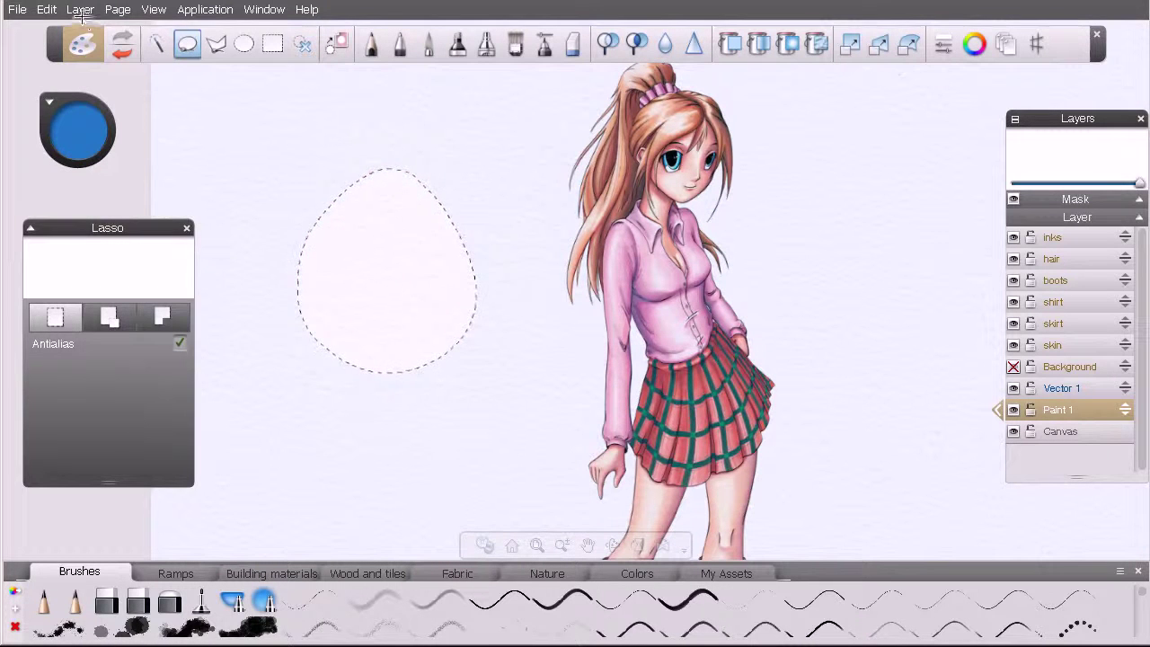
left_click(46, 9)
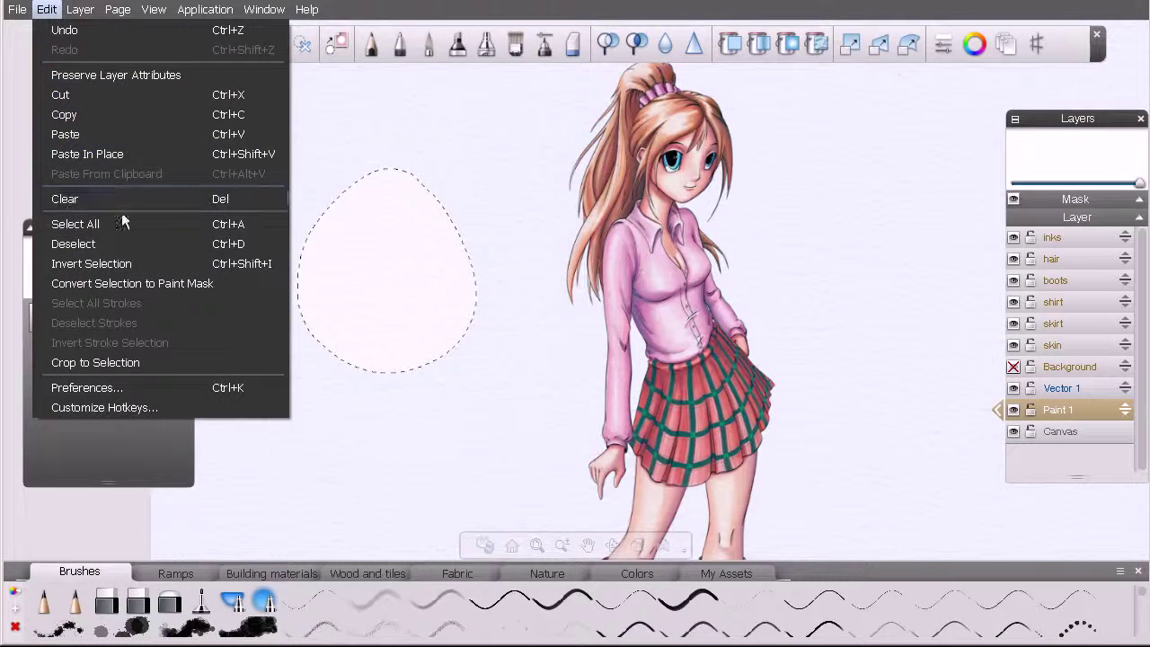
left_click(149, 244)
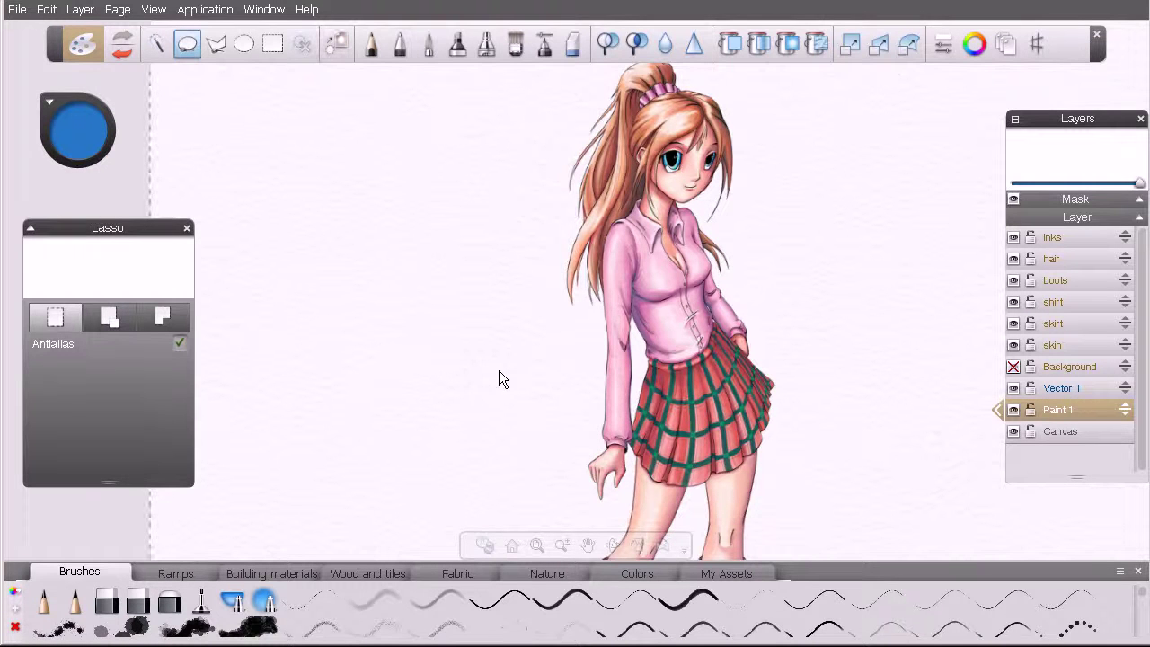
left_click(49, 10)
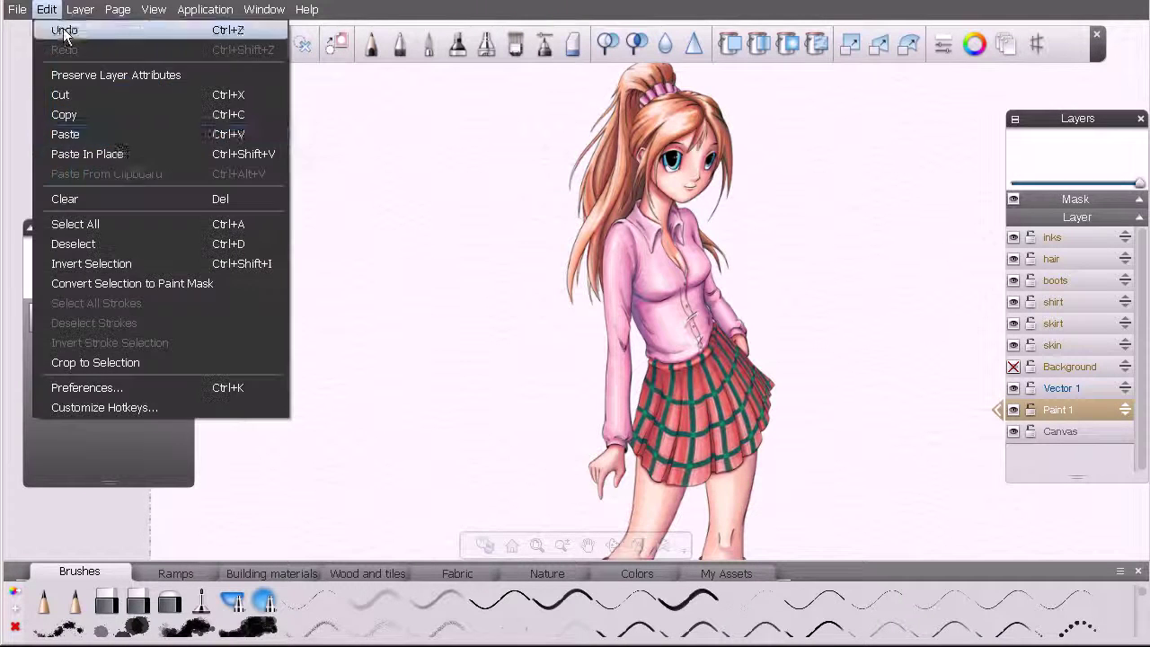
left_click(191, 244)
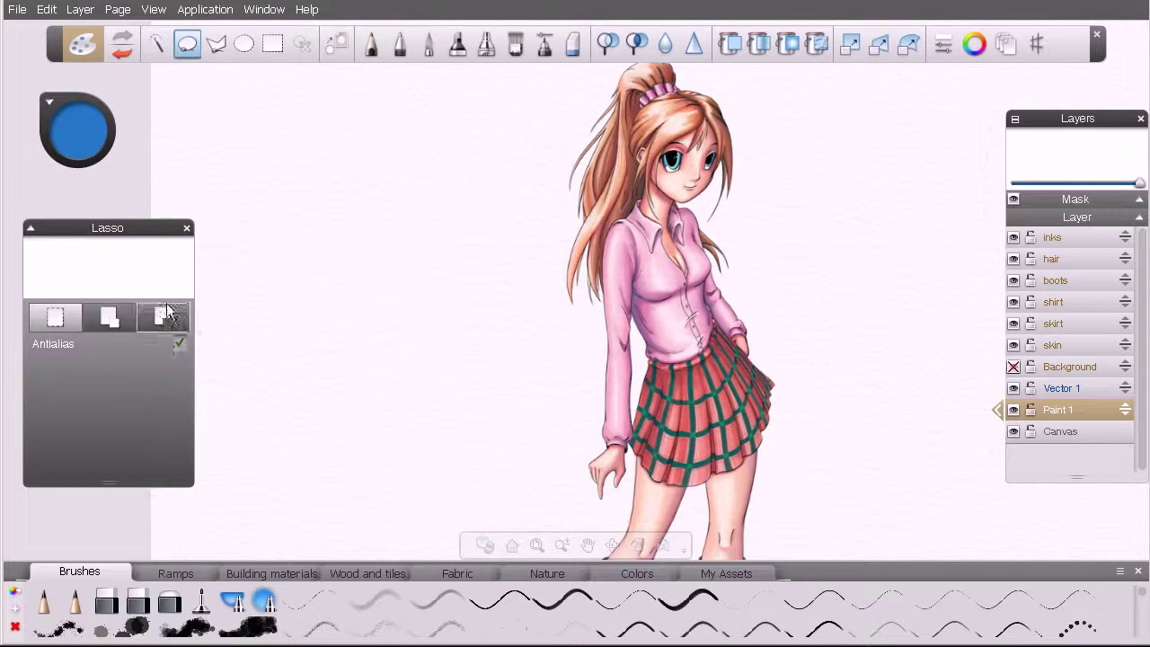
- Lasso a round area beside the figure and add a rounded lobe on each side to form a cloud-shaped selection
mouse_move(412, 191)
left_mouse_down()
mouse_move(298, 224)
mouse_move(374, 384)
mouse_move(422, 191)
left_mouse_up()
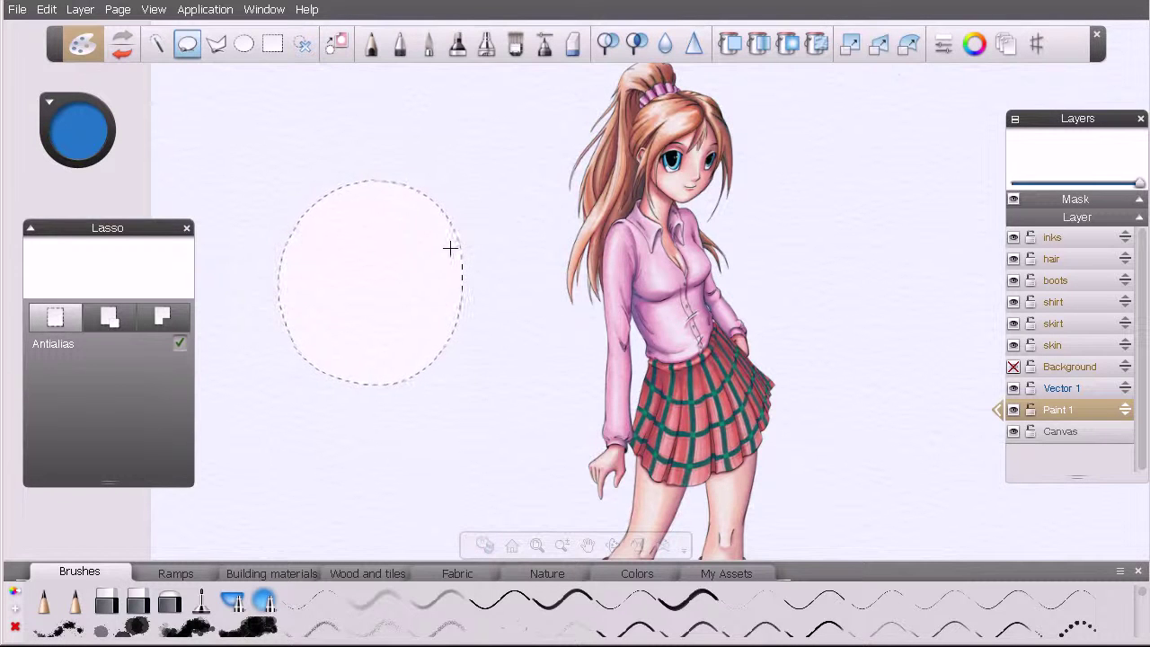
key("shift")
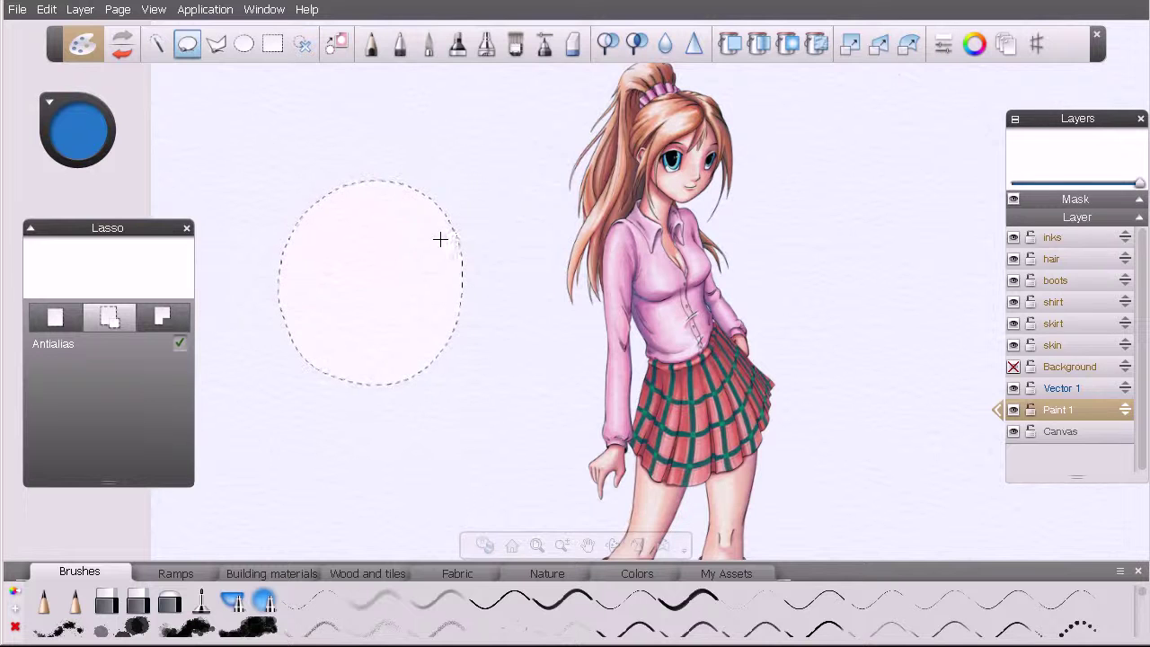
mouse_move(475, 211)
left_mouse_down()
mouse_move(533, 273)
mouse_move(518, 333)
mouse_move(465, 360)
mouse_move(437, 353)
left_mouse_up()
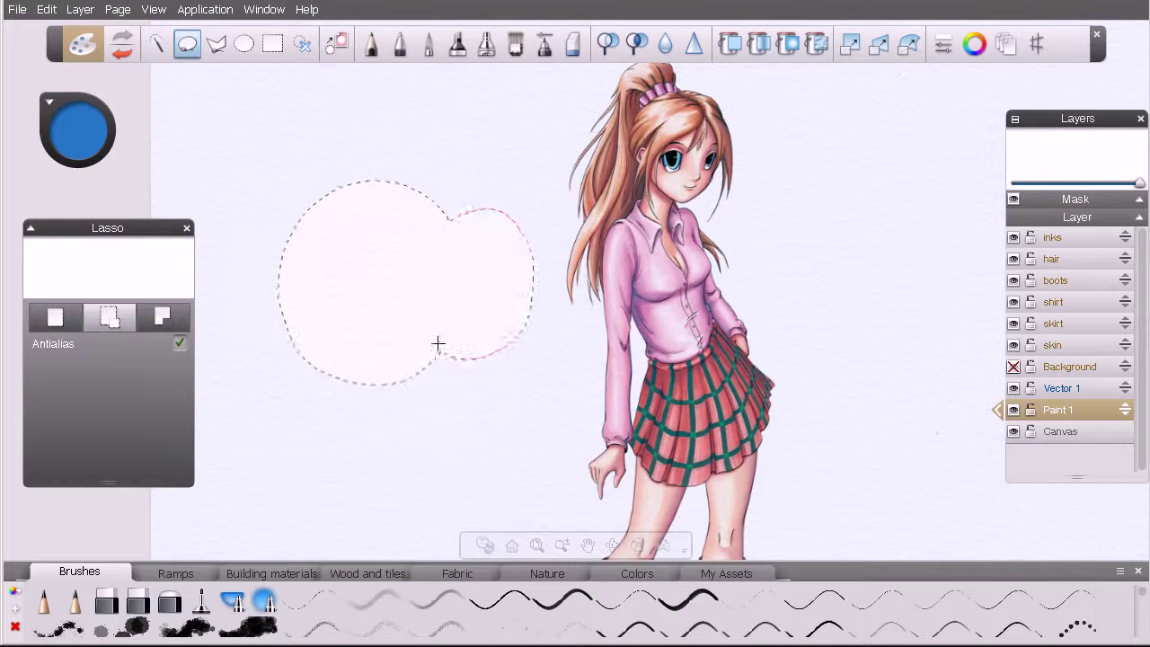
mouse_move(303, 220)
left_mouse_down()
mouse_move(222, 279)
mouse_move(244, 350)
mouse_move(319, 357)
left_mouse_up()
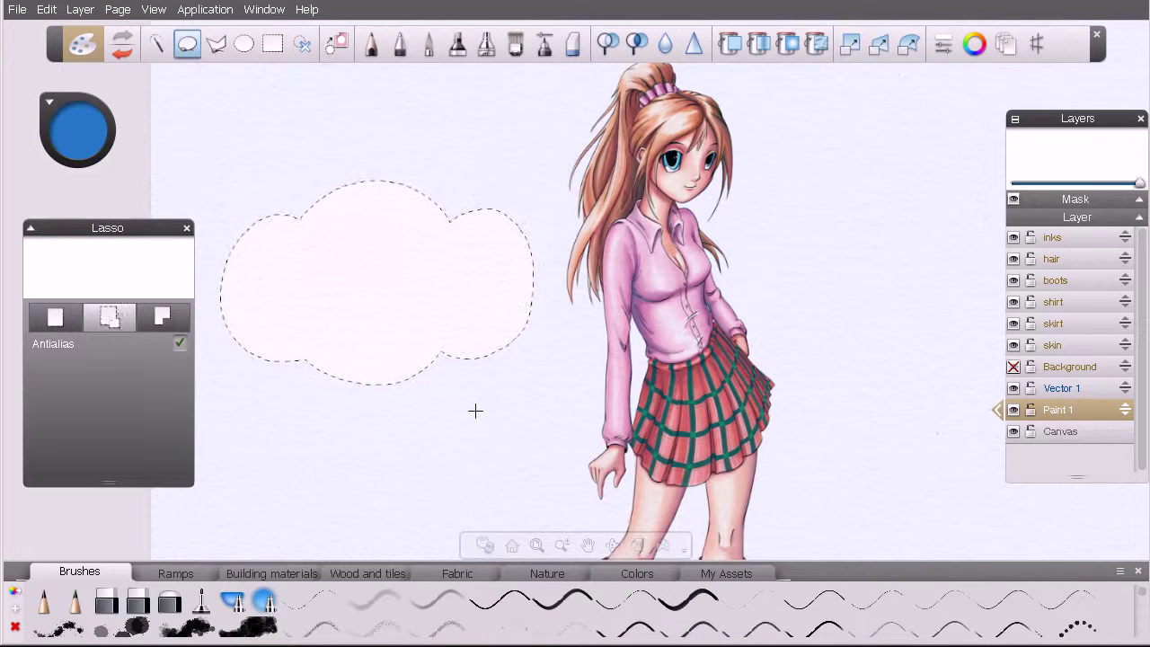
- Draw a separate replacing lasso selection below the cloud-shaped one and undo it
key("shift")
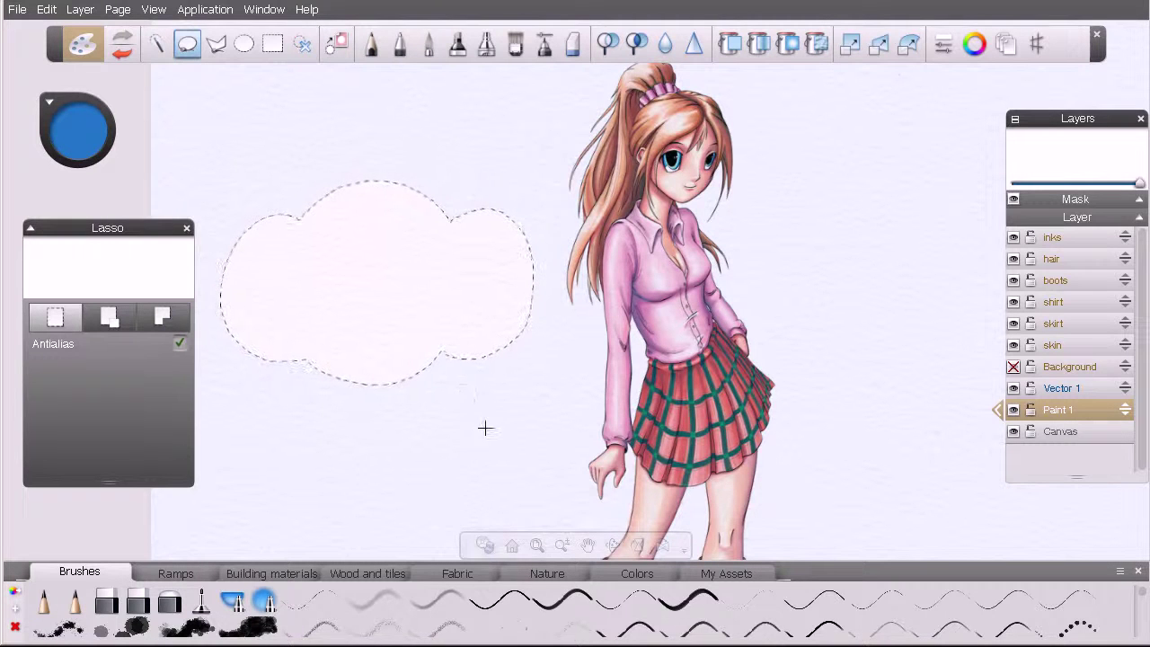
mouse_move(474, 412)
left_mouse_down()
mouse_move(504, 474)
mouse_move(517, 446)
left_mouse_up()
key("ctrl+z")
- Subtract a round hole from the middle of the cloud-shaped selection and clear the whole selection
key("alt")
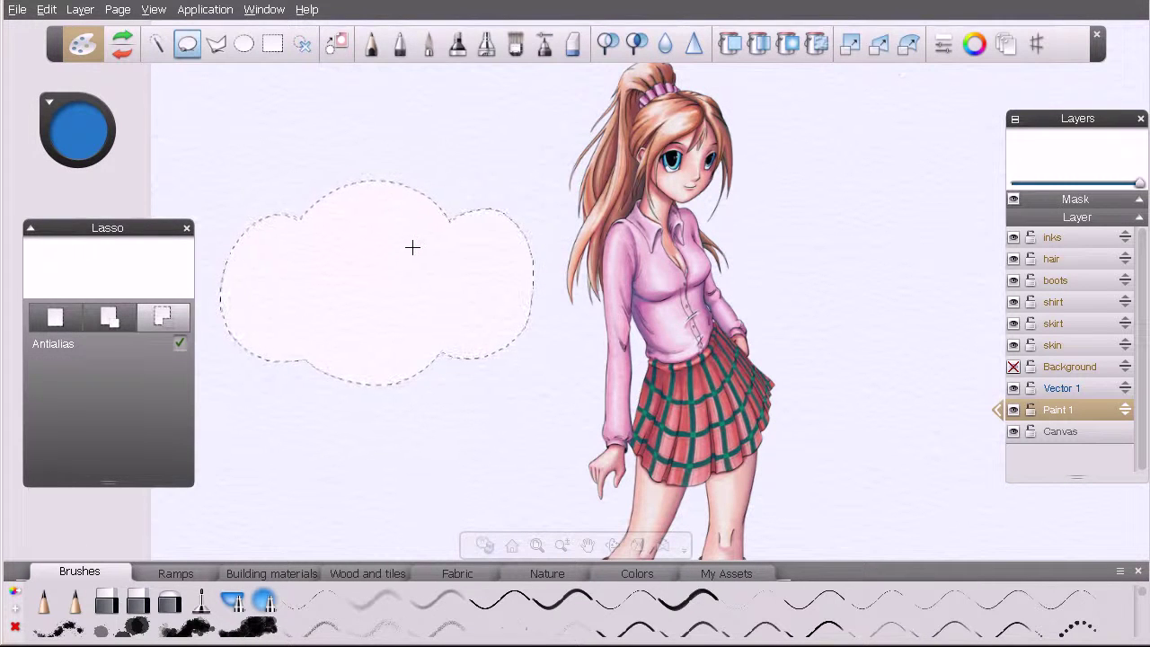
left_click_drag(425, 308, 417, 259)
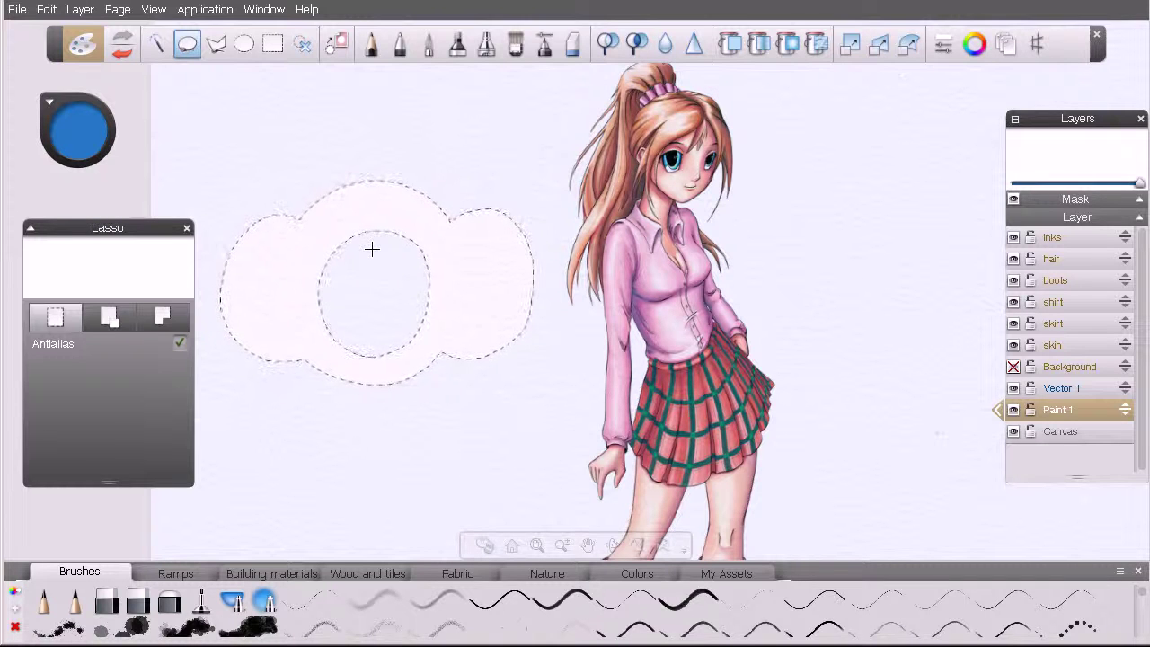
left_click(486, 394)
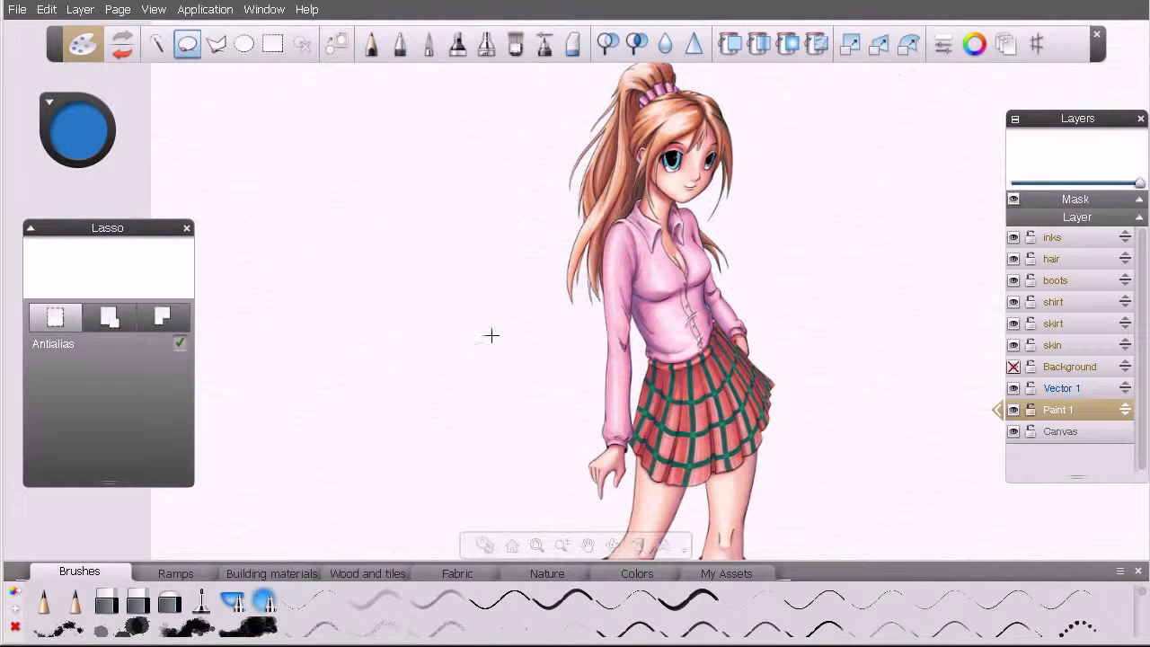
- Draw a closed seven-sided selection in the empty area beside the figure with the Polyline Marquee
left_click(217, 45)
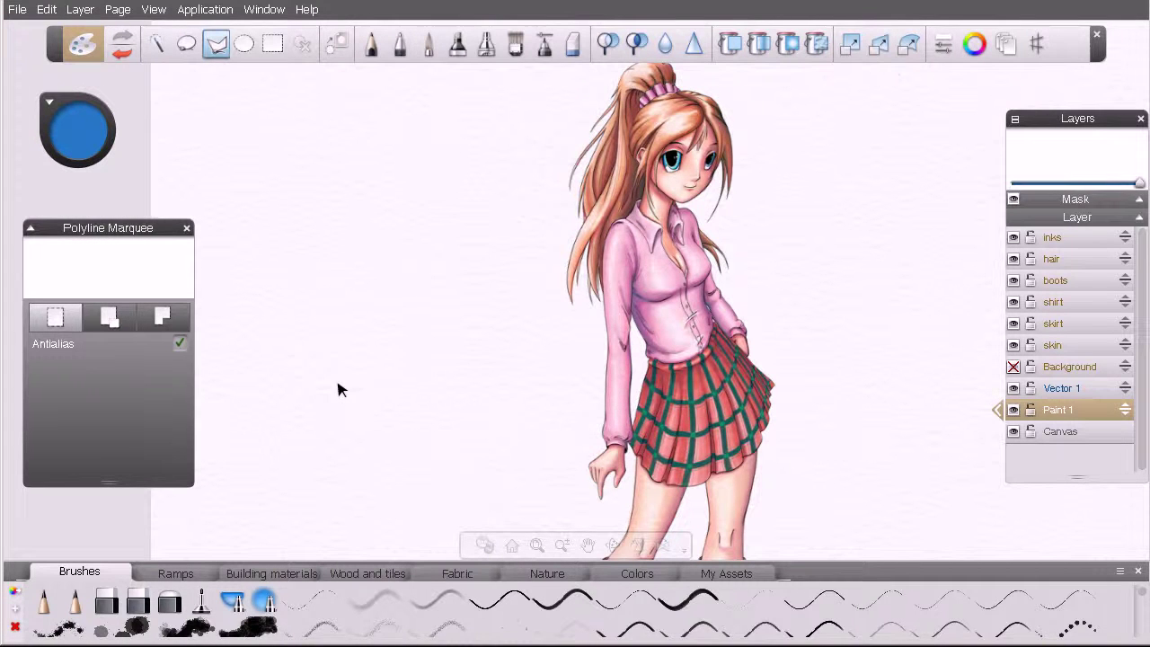
left_click(311, 316)
left_click(309, 227)
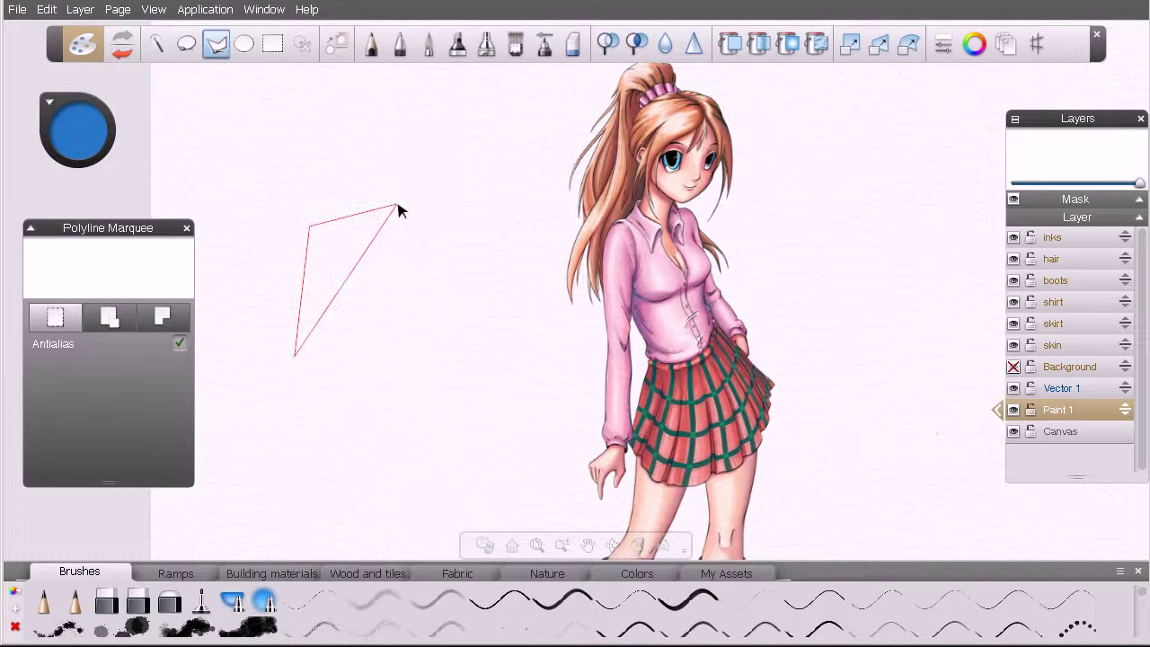
left_click(396, 205)
left_click(483, 228)
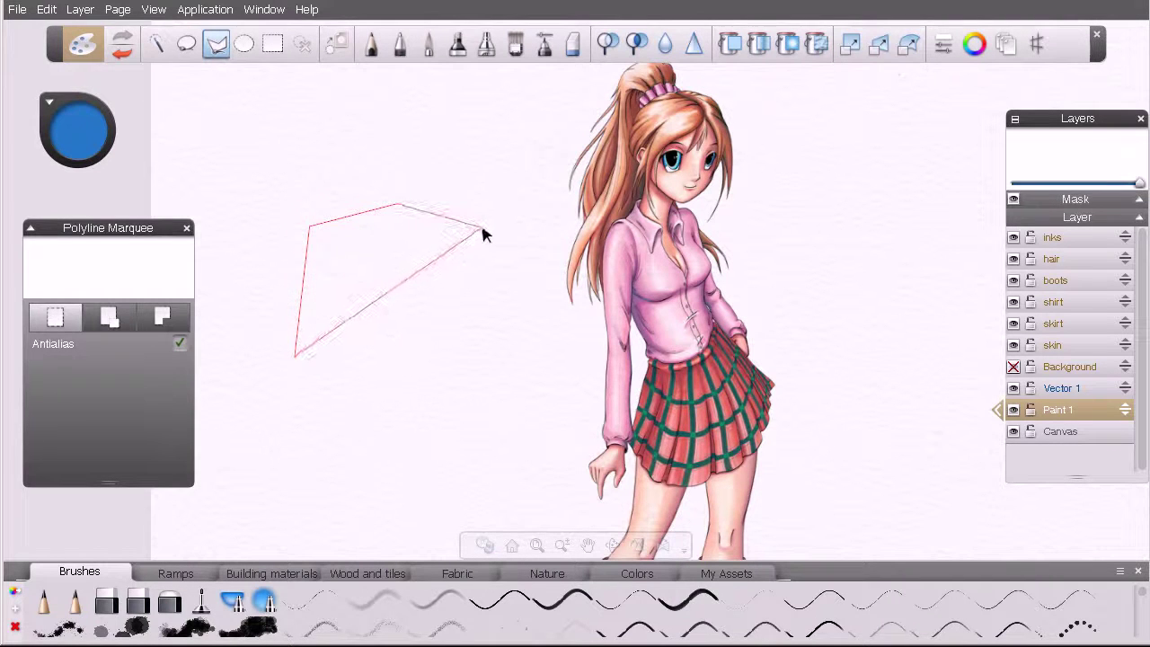
left_click(495, 337)
left_click(424, 422)
left_click(336, 431)
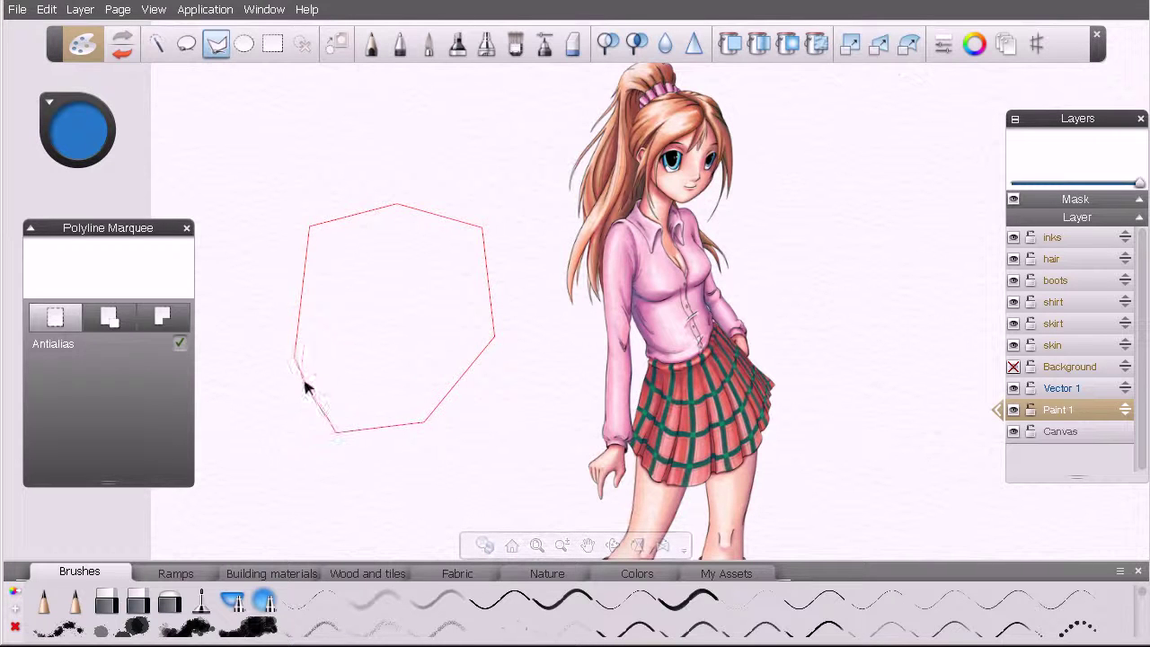
left_click(295, 355)
double_click(359, 370)
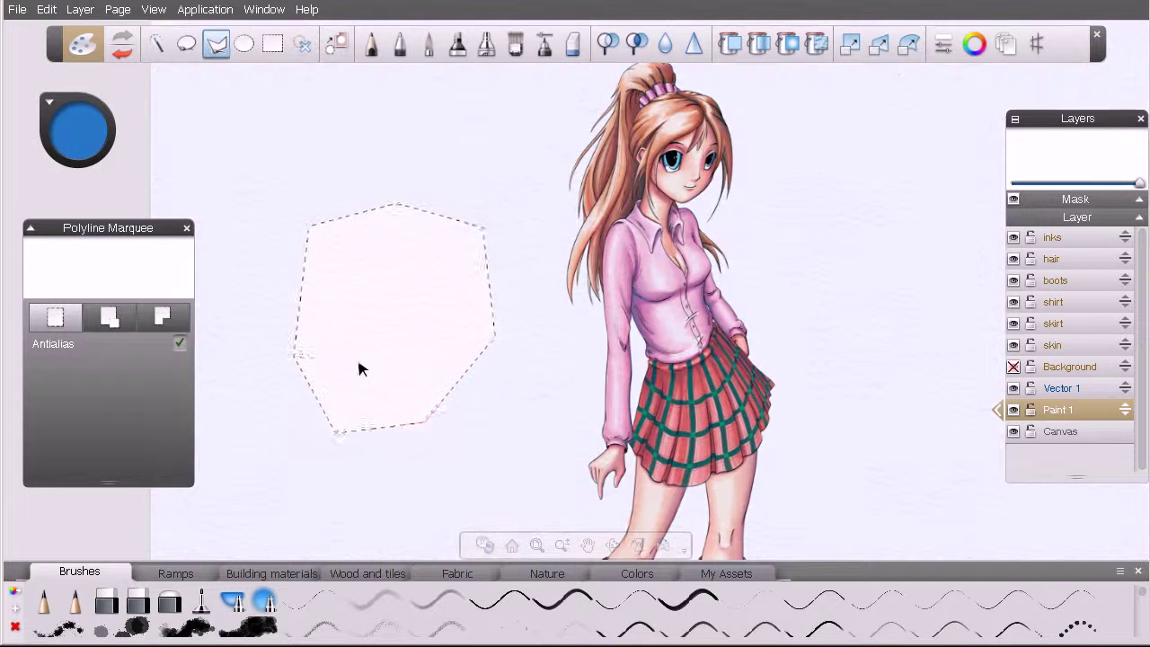
- Replace the polygon with a six-sided polyline selection and add a four-sided block to its upper-right edge
left_click(501, 374)
left_click(430, 197)
left_click(316, 204)
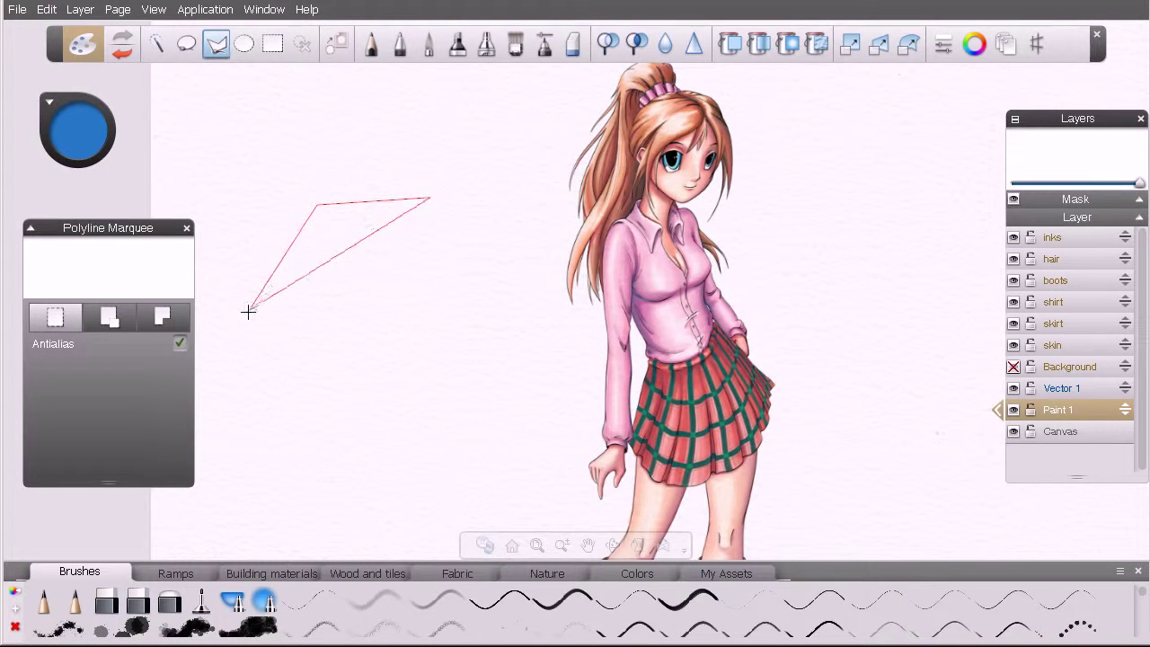
left_click(249, 312)
left_click(328, 452)
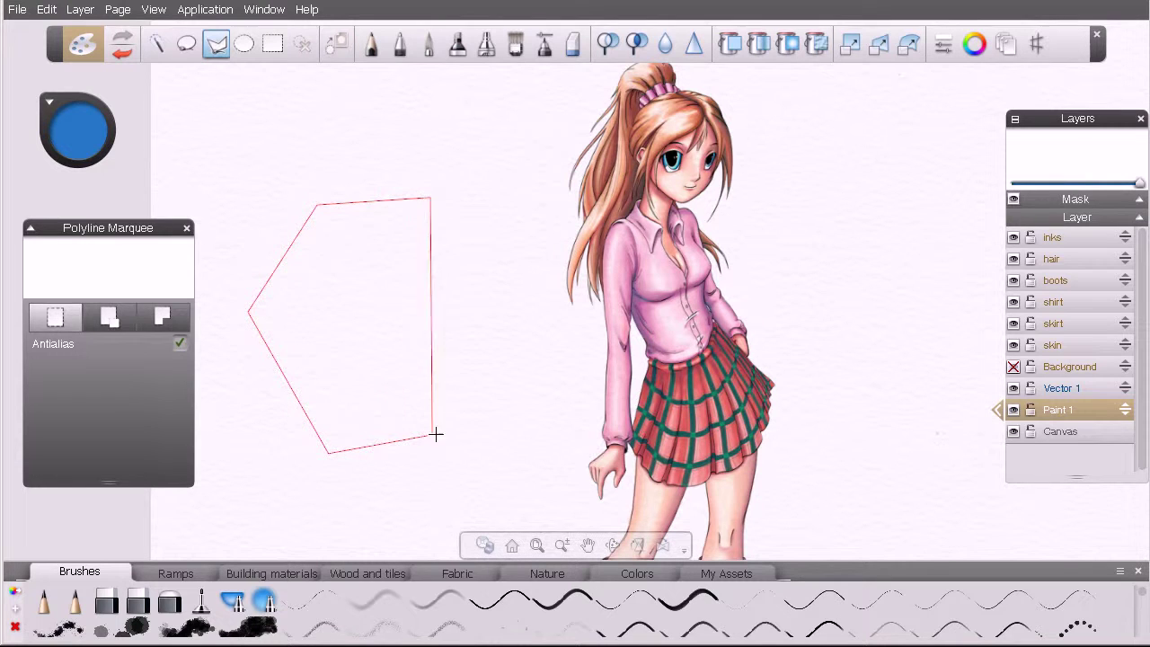
left_click(507, 414)
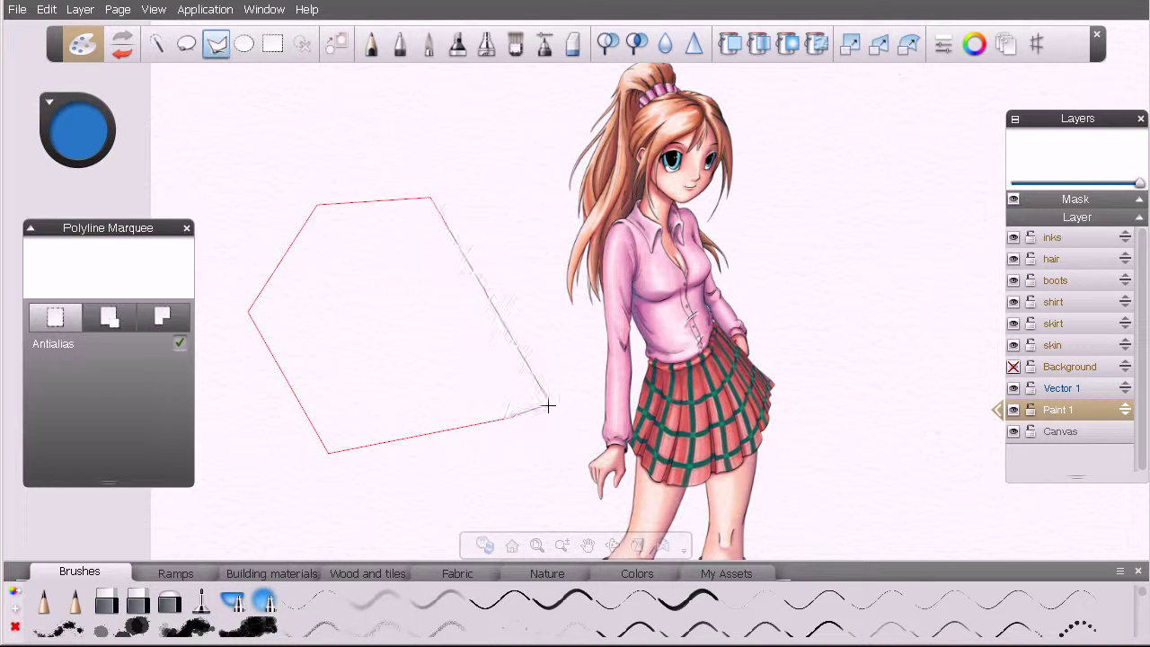
double_click(527, 335)
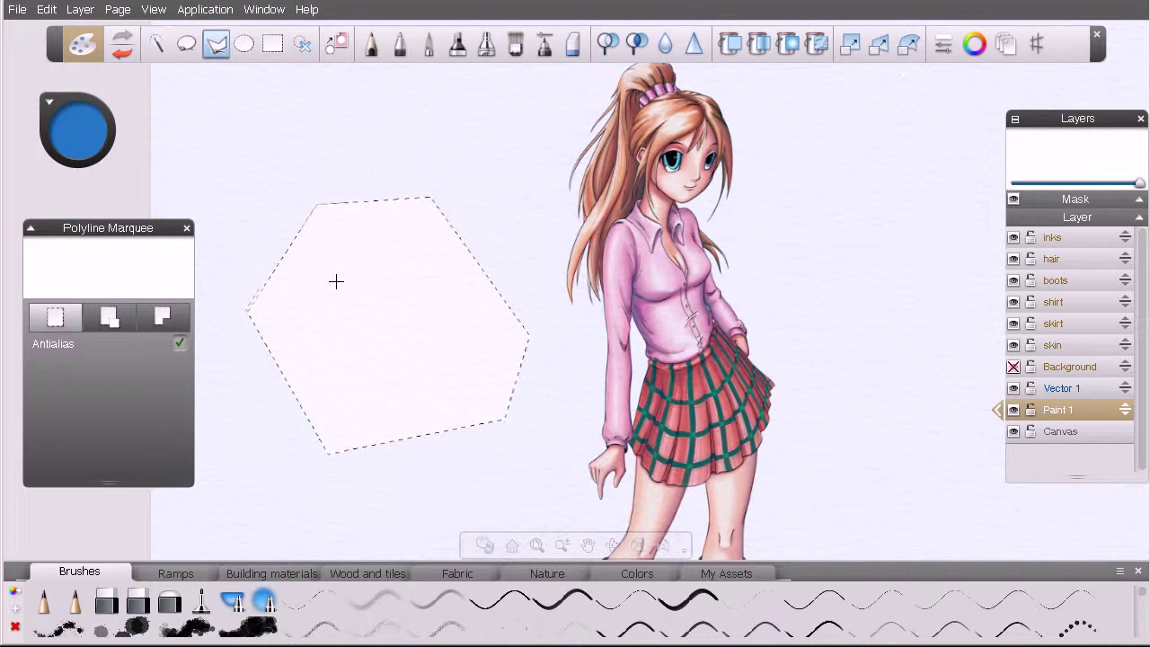
key("shift")
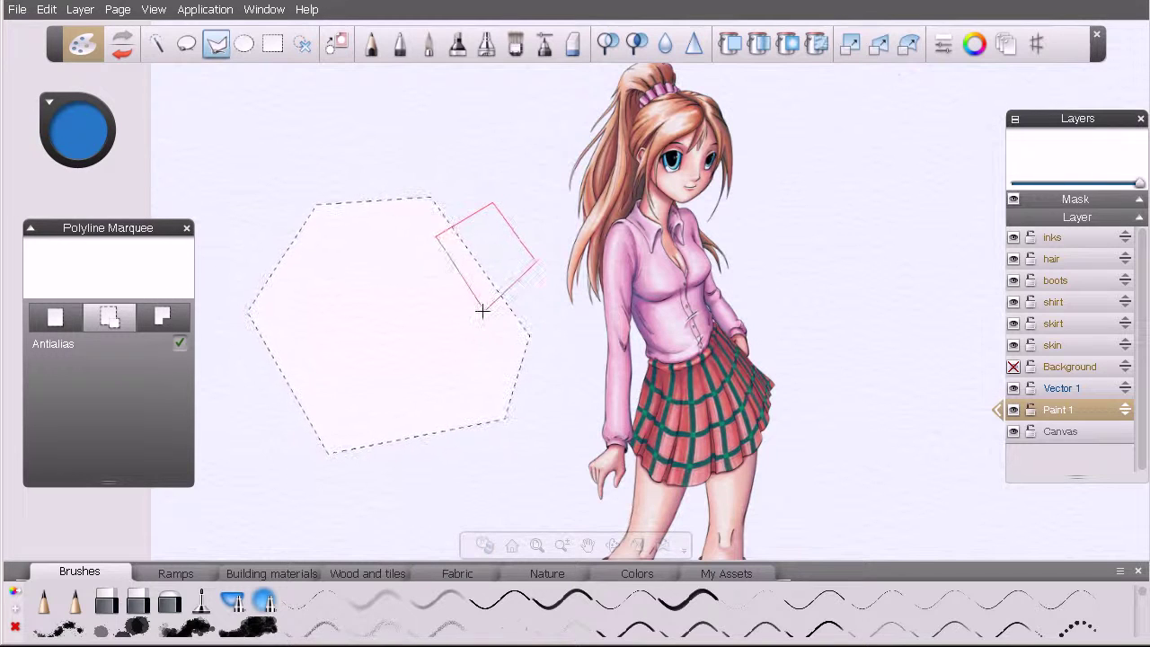
- Subtract a six-sided hole from the middle of the polyline selection and clear the whole selection
key("alt")
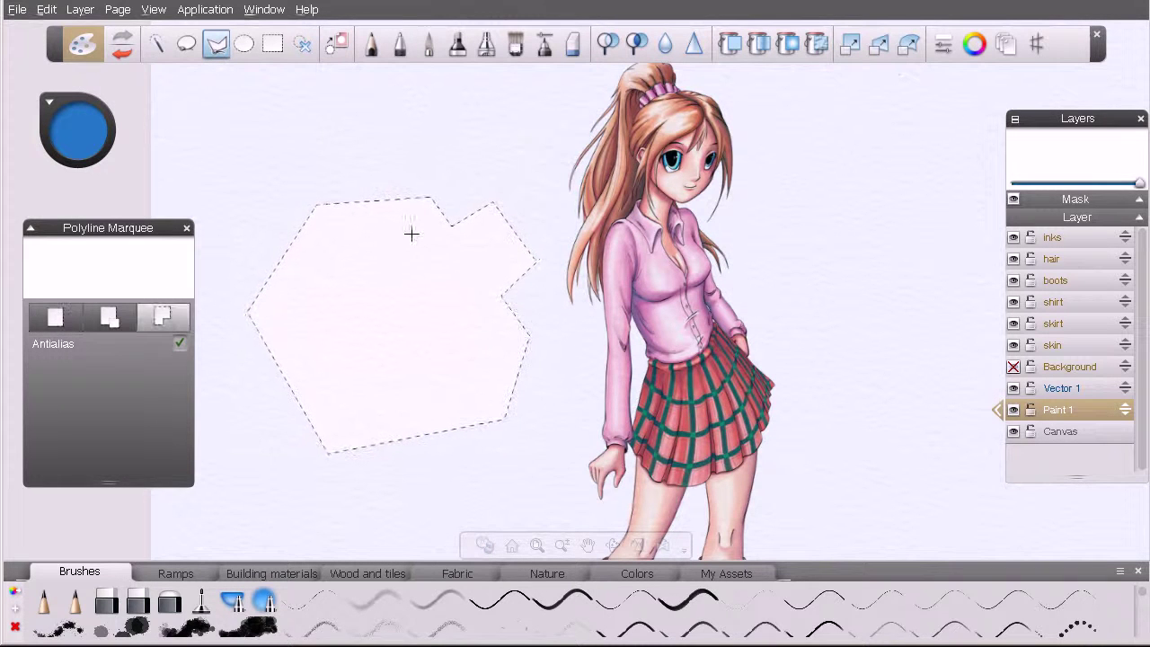
left_click(412, 232)
left_click(296, 319)
left_click(332, 420)
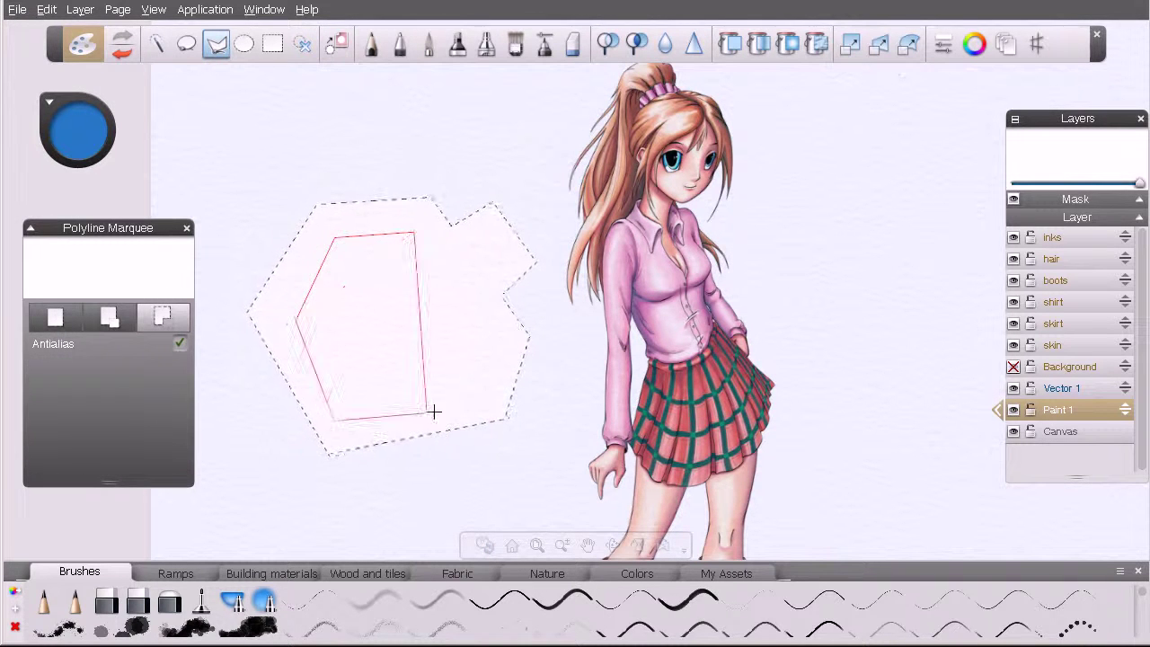
left_click(476, 403)
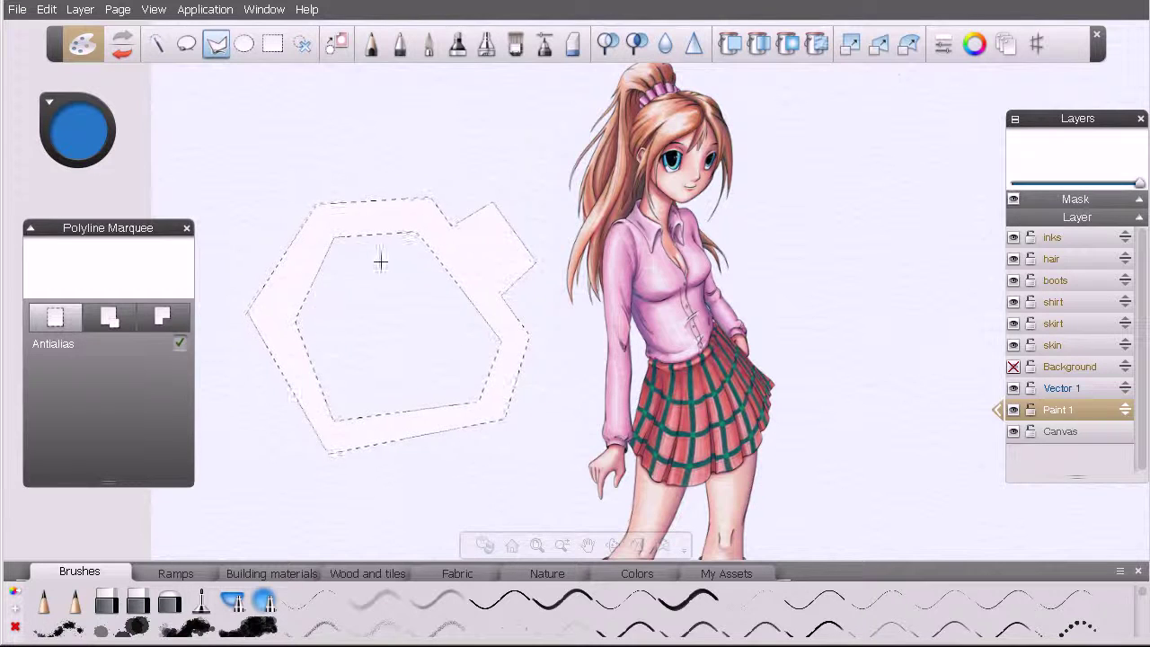
key("ctrl+d")
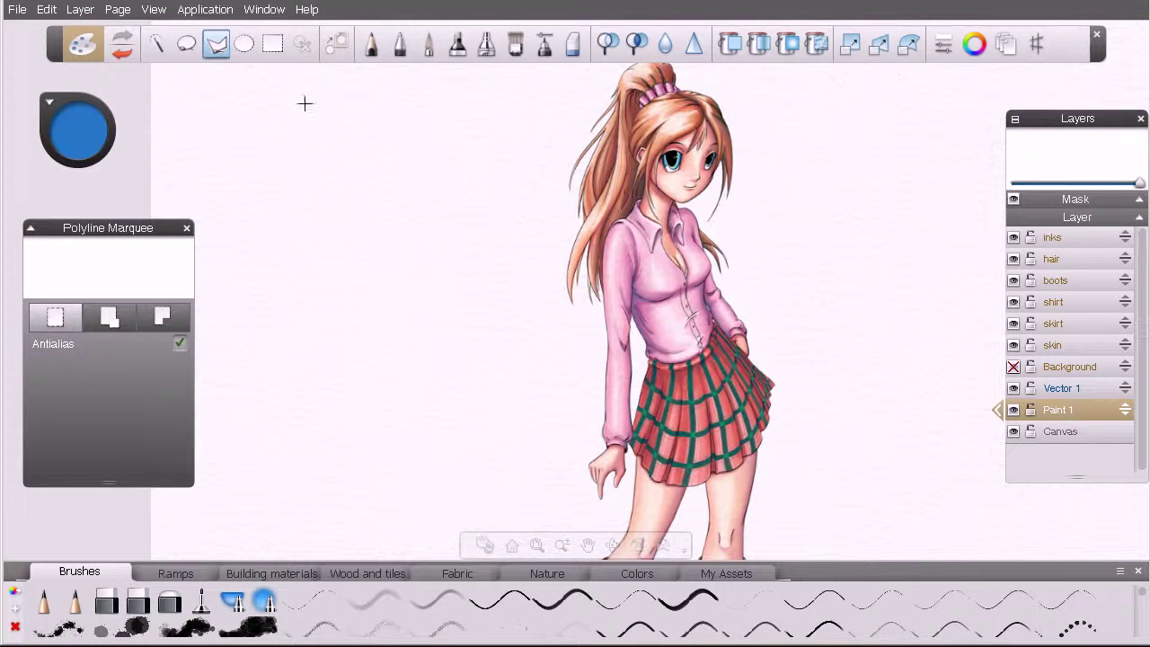
- Draw several unconstrained round selections in the empty area beside the figure with the Circle Marquee, each replacing the previous one
left_click(243, 45)
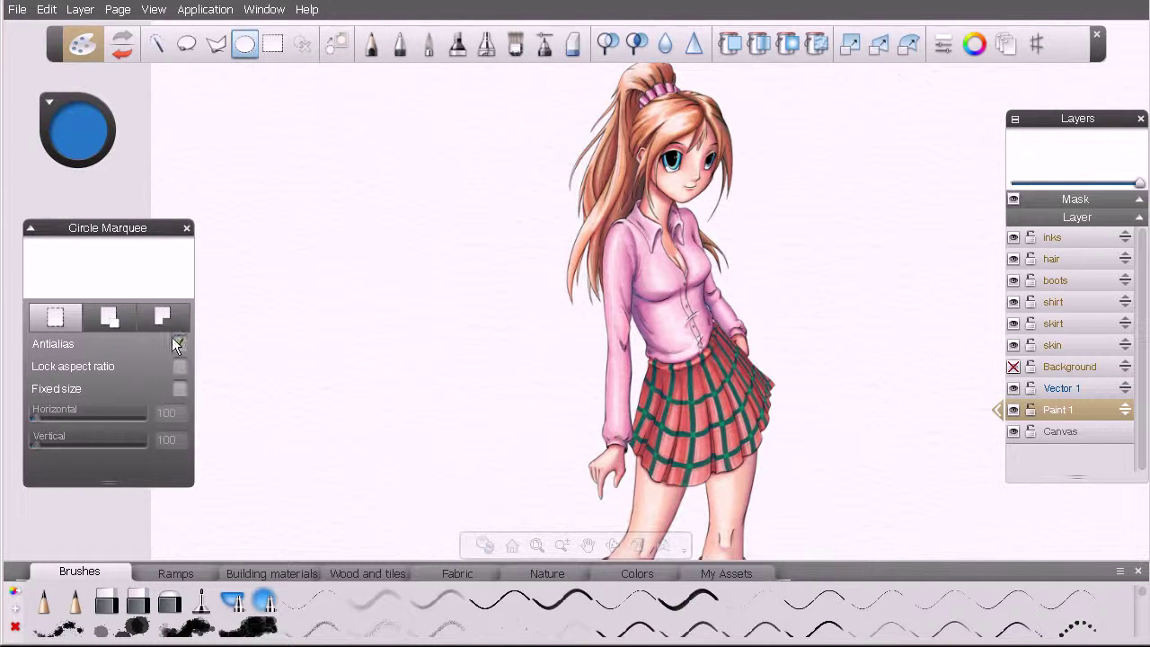
left_click_drag(327, 228, 405, 271)
left_click_drag(351, 316, 275, 390)
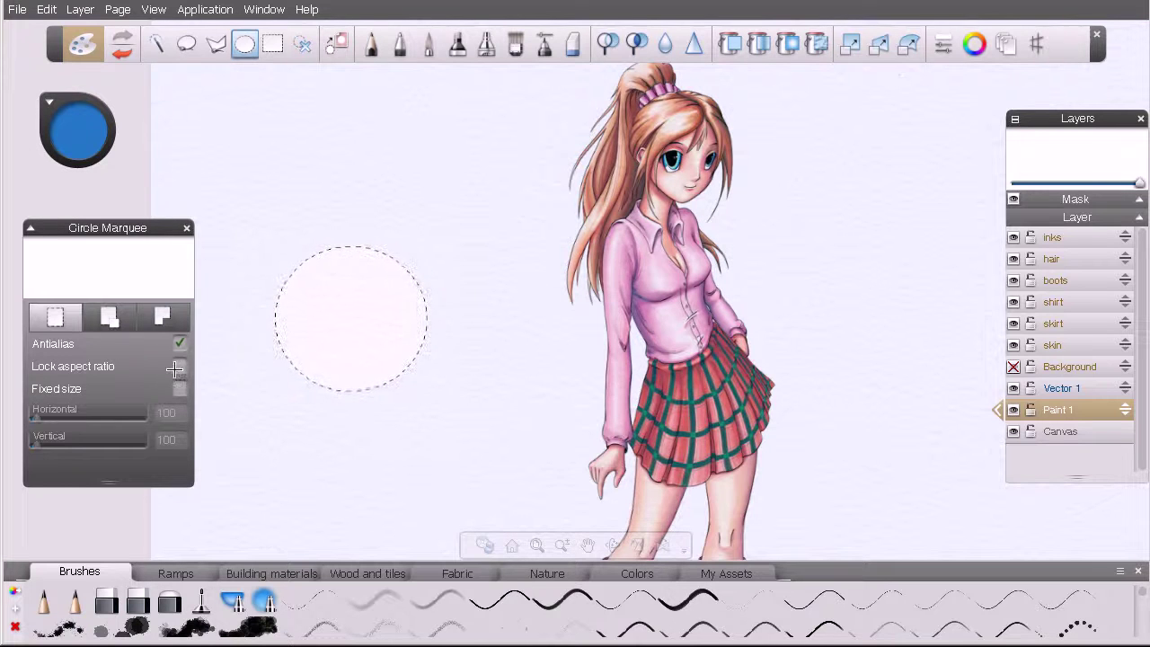
left_click_drag(333, 184, 411, 261)
- Lock the Circle Marquee's aspect ratio and draw several perfectly circular selections, each replacing the previous one
left_click(180, 366)
left_click_drag(310, 324, 344, 356)
left_click_drag(416, 360, 455, 373)
left_click_drag(424, 221, 420, 271)
- Build one selection from overlapping circles with two round holes subtracted from it, and clear it
key("shift")
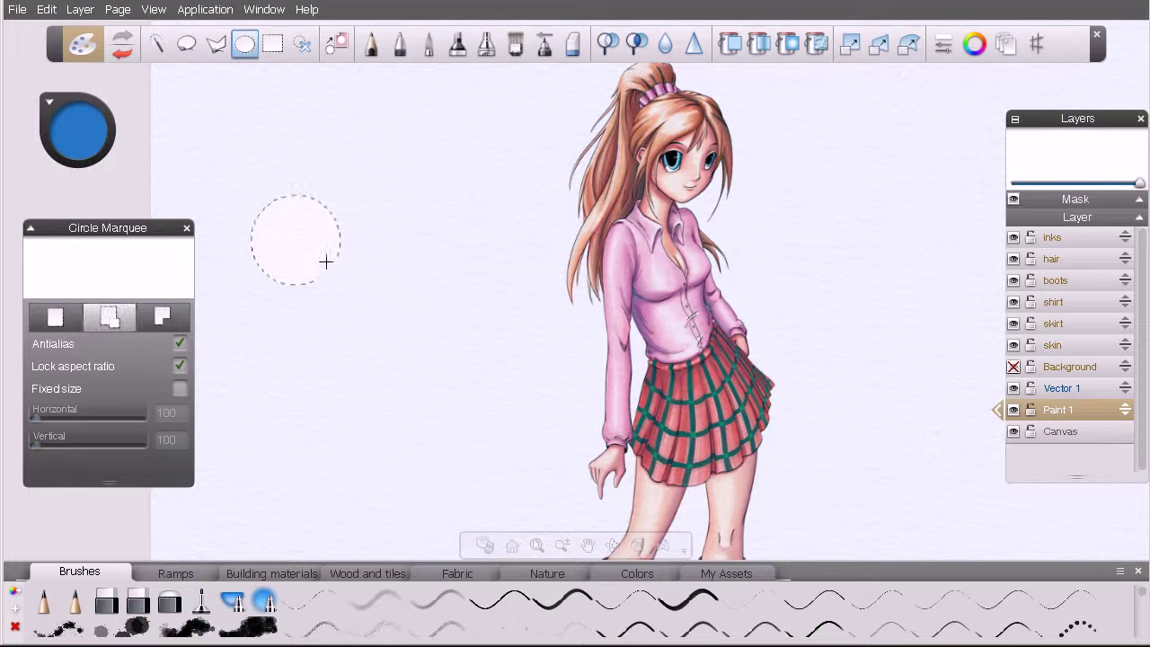
left_click_drag(389, 294, 421, 326)
key("alt")
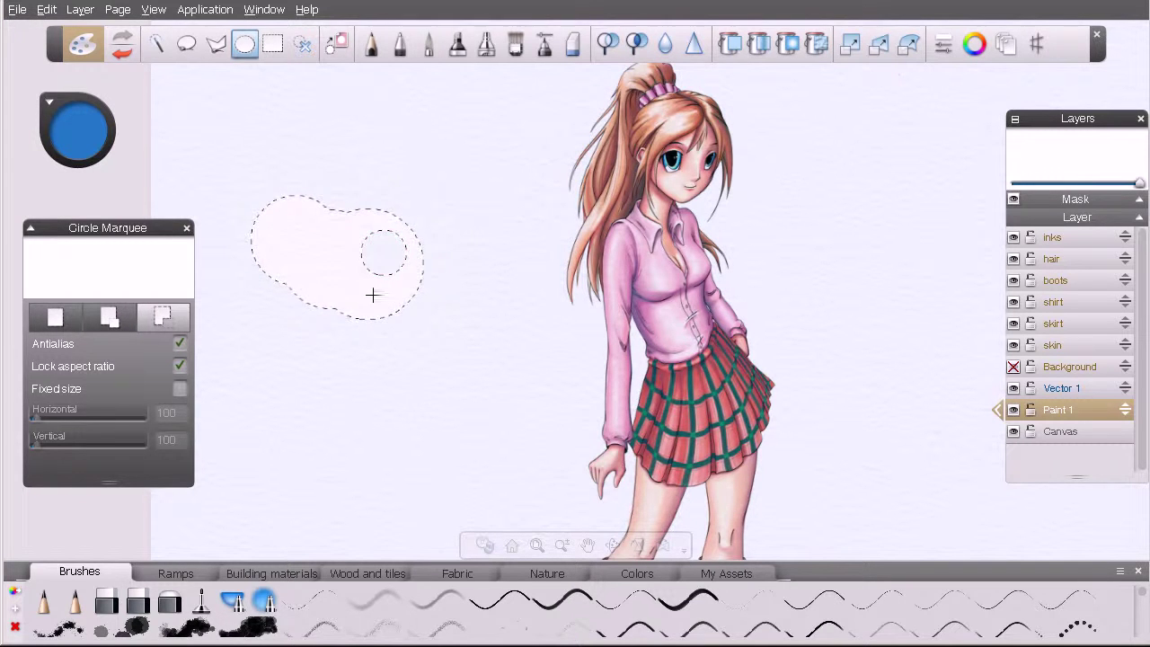
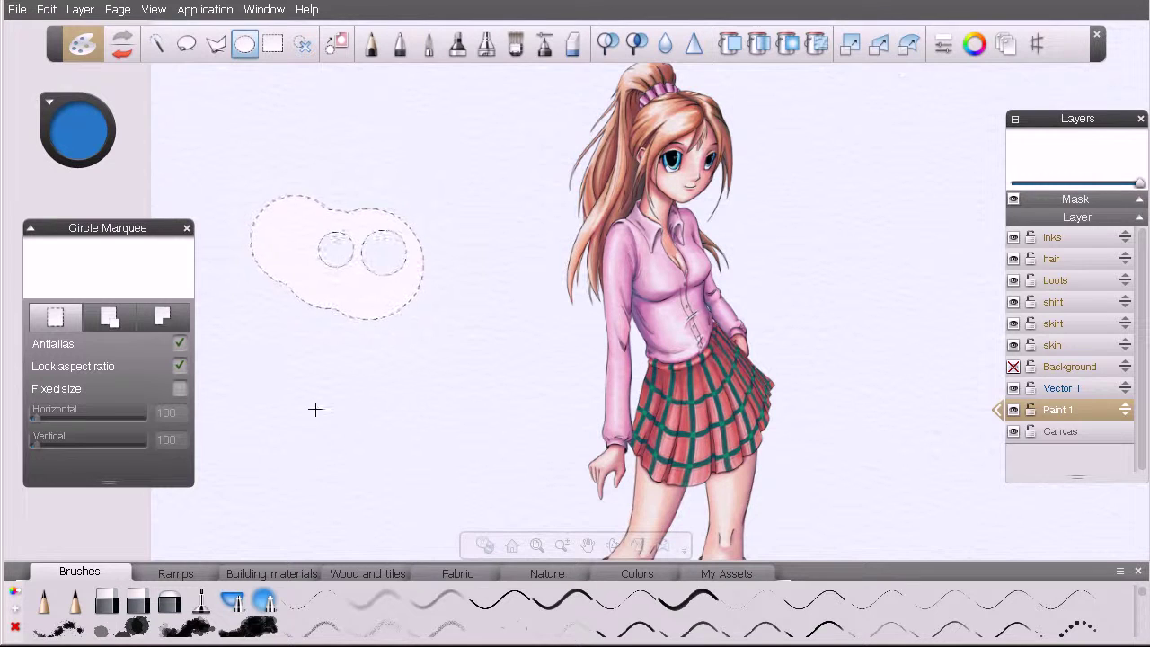
left_click(320, 416)
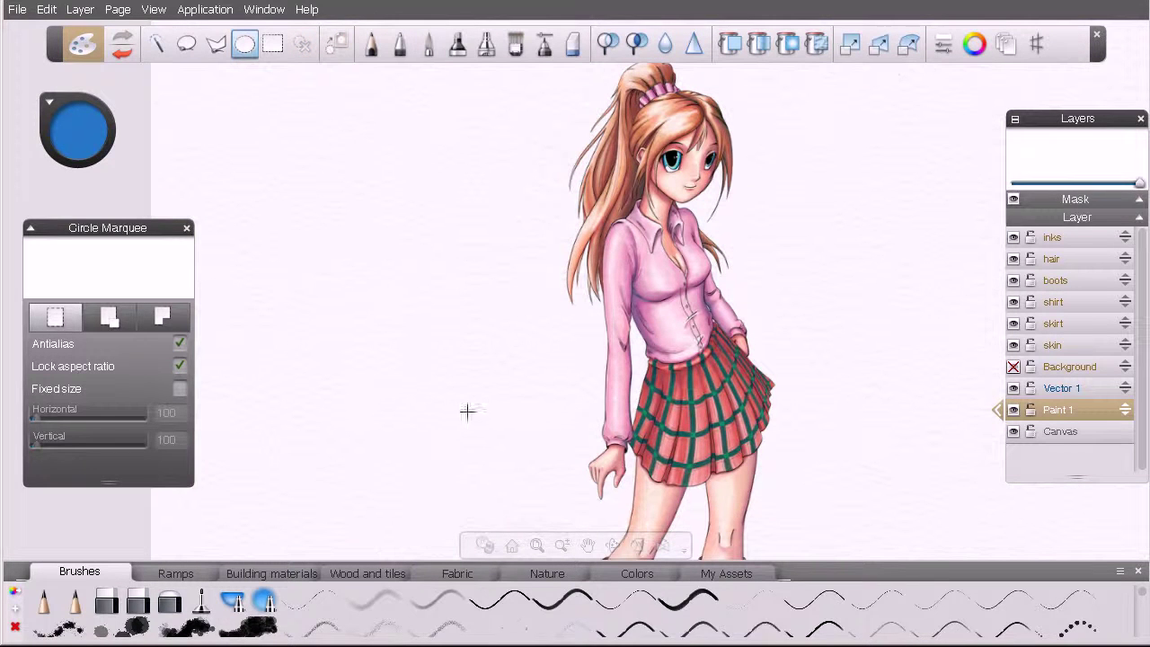
- Switch the Circle Marquee from locked aspect ratio to a fixed size of 100 by 100 and place single circles beside the figure
left_click(180, 366)
left_click(180, 388)
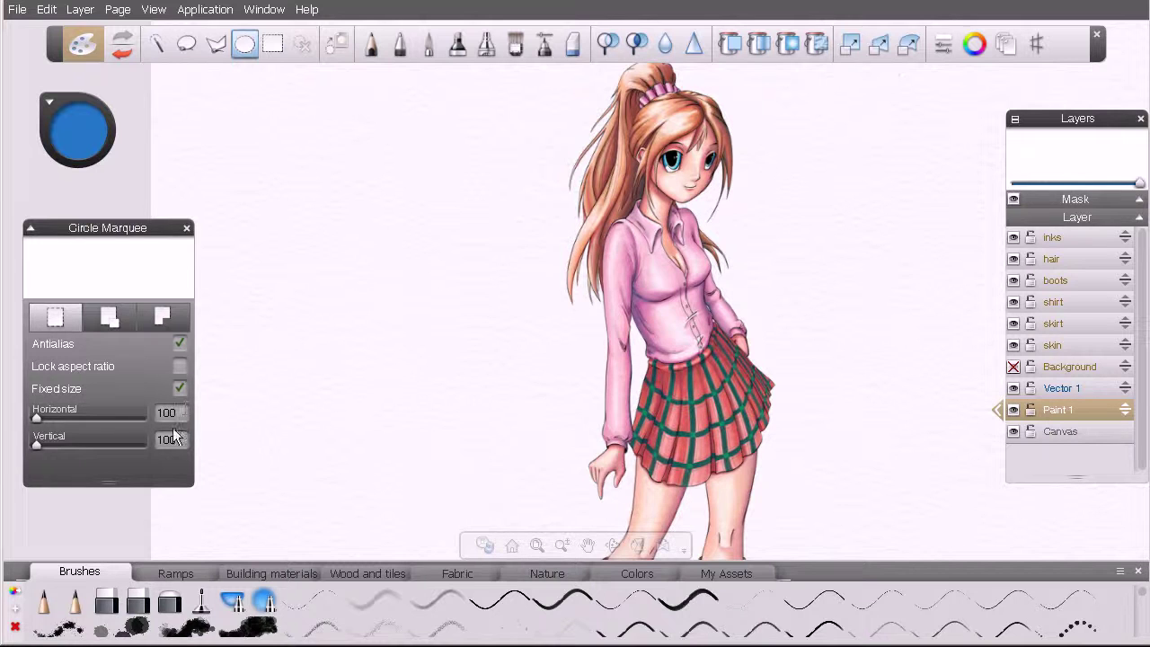
left_click(352, 285)
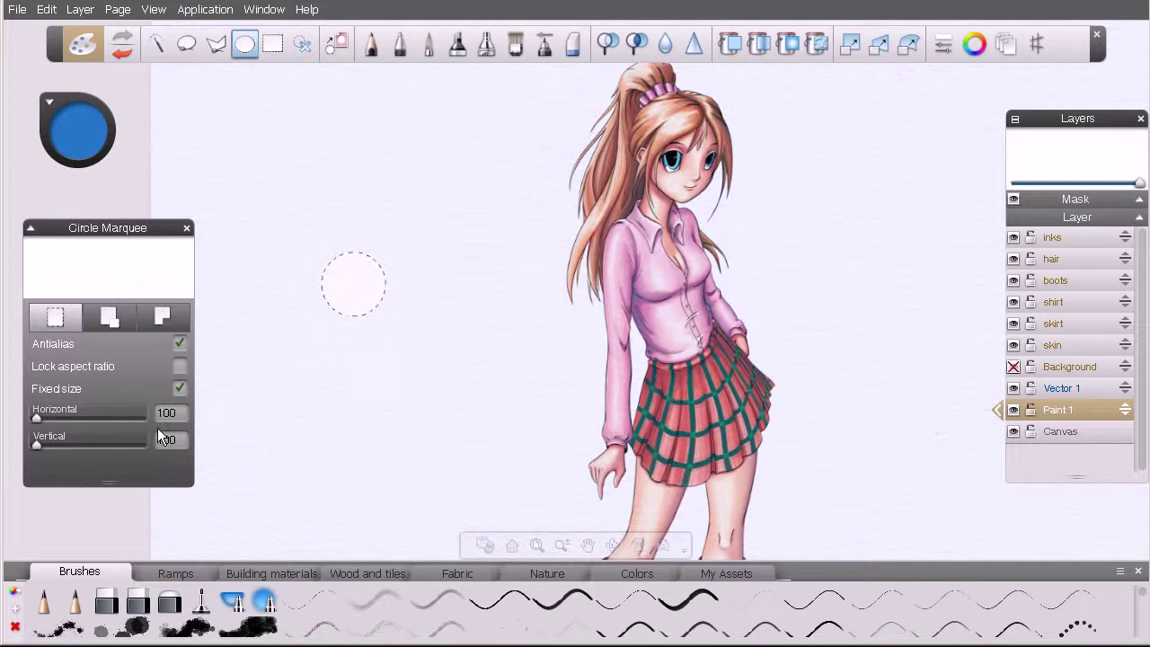
left_click(389, 389)
left_click(464, 324)
- Extend the fixed-size circle selection with a chain of overlapping circles running diagonally up and away from the figure
left_click(426, 310, "shift")
left_click(390, 303, "shift")
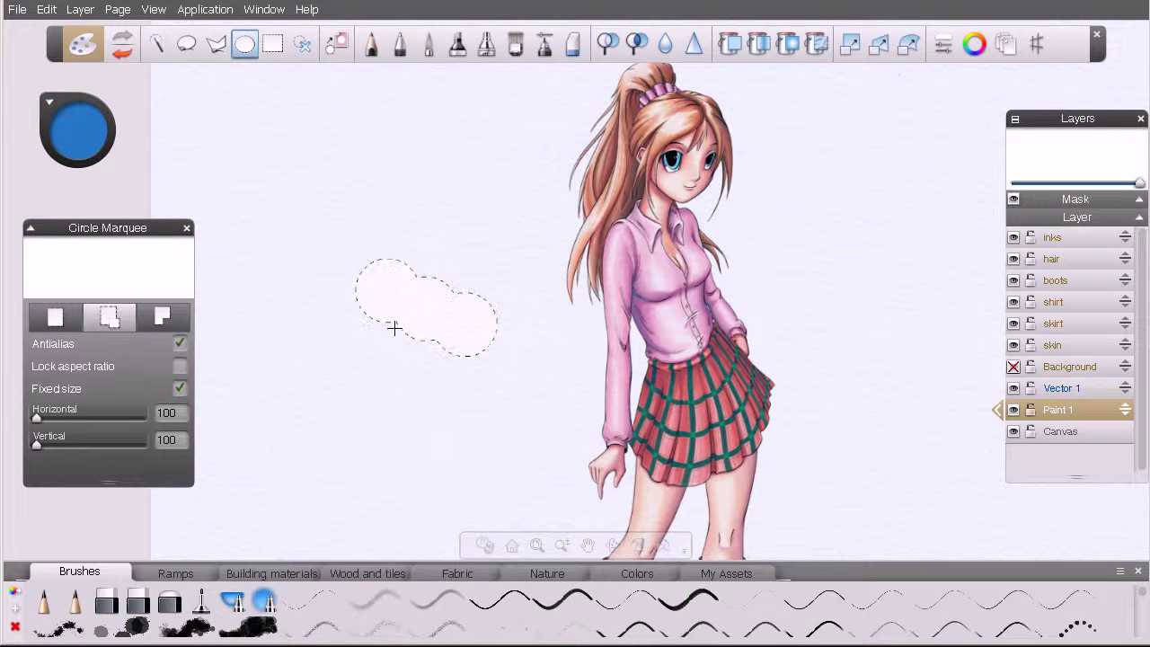
left_click(357, 268, "shift")
- Subtract several fixed-size circles from the middle of the chain selection and clear what remains
left_click(355, 268, "alt")
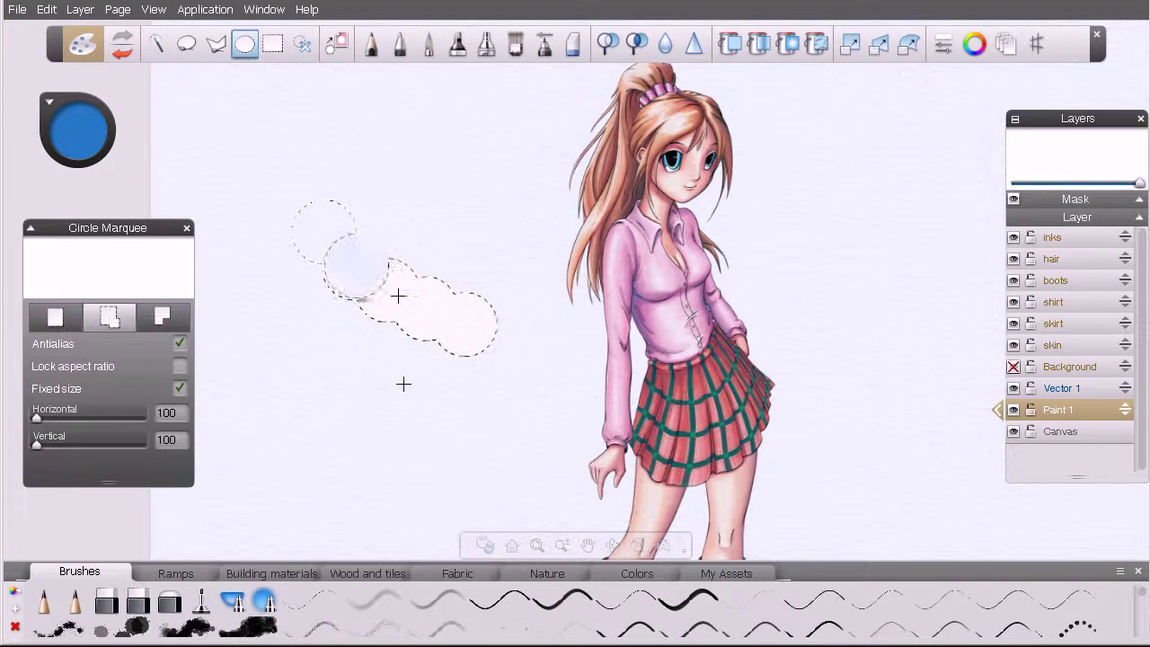
left_click(393, 300, "alt")
left_click(333, 282, "alt")
left_click(398, 262, "alt")
left_click(403, 308, "alt")
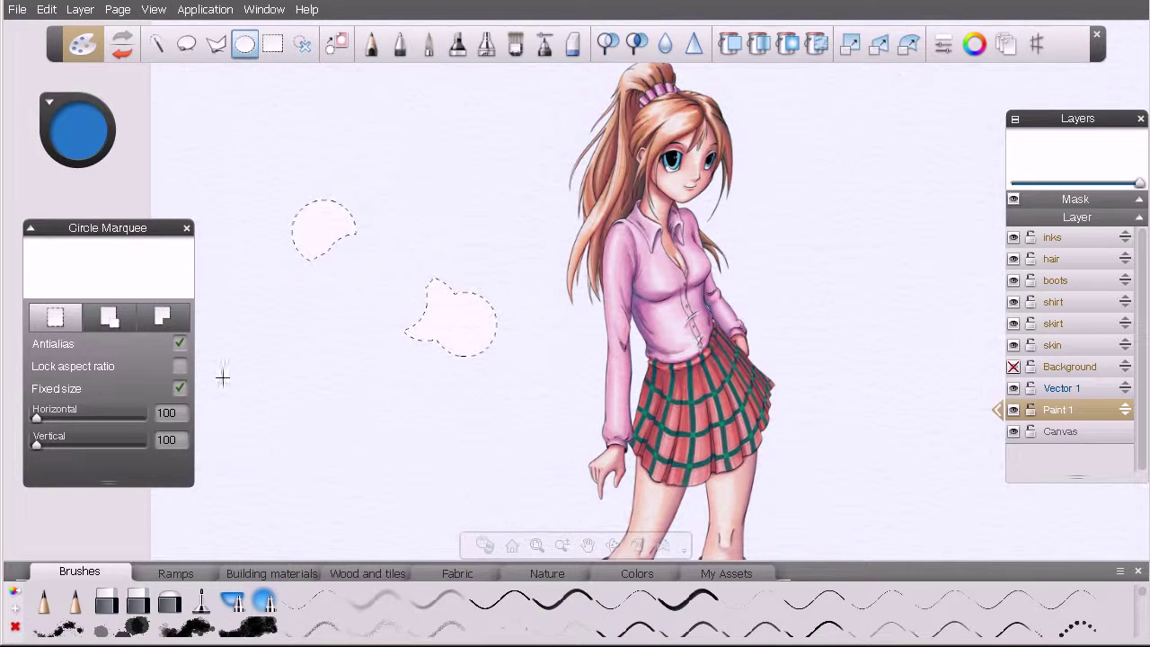
key("ctrl+d")
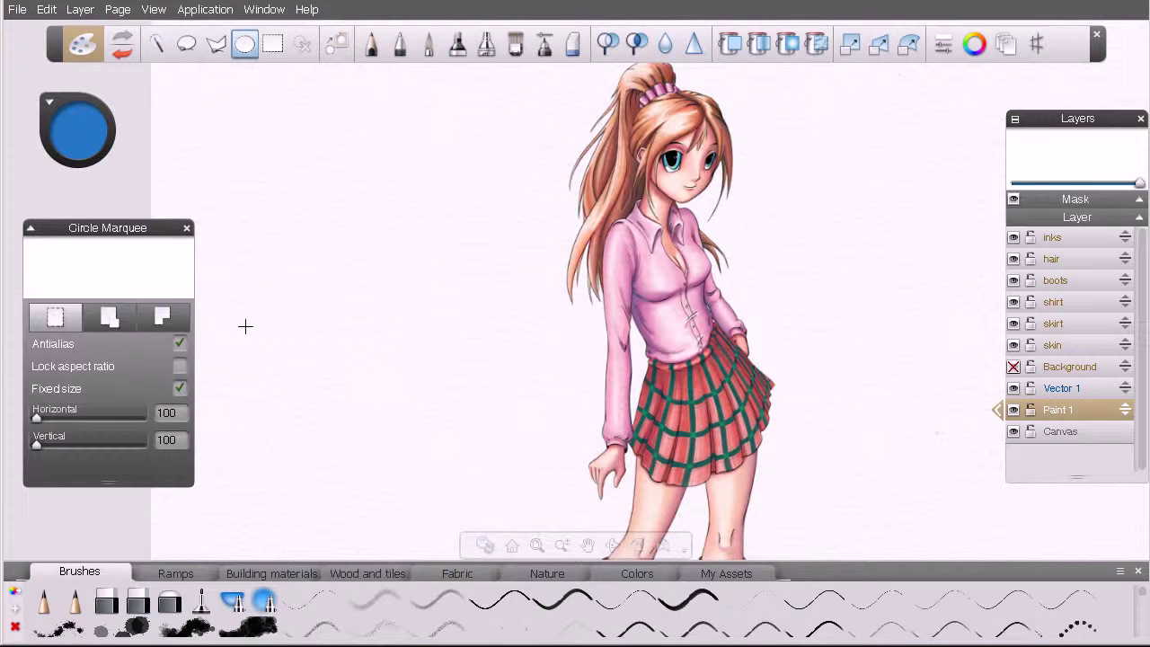
- Set the Circle Marquee's fixed size to 500 horizontal and 500 vertical
left_click_drag(38, 418, 57, 422)
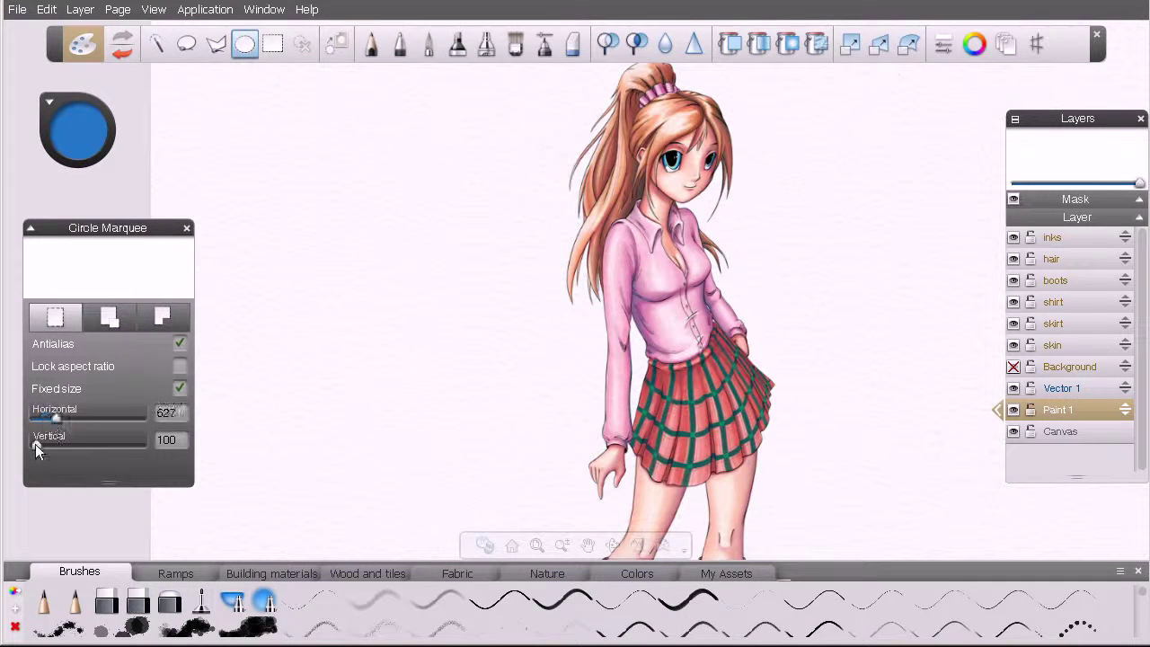
left_click_drag(178, 414, 144, 418)
type("500")
key("Return")
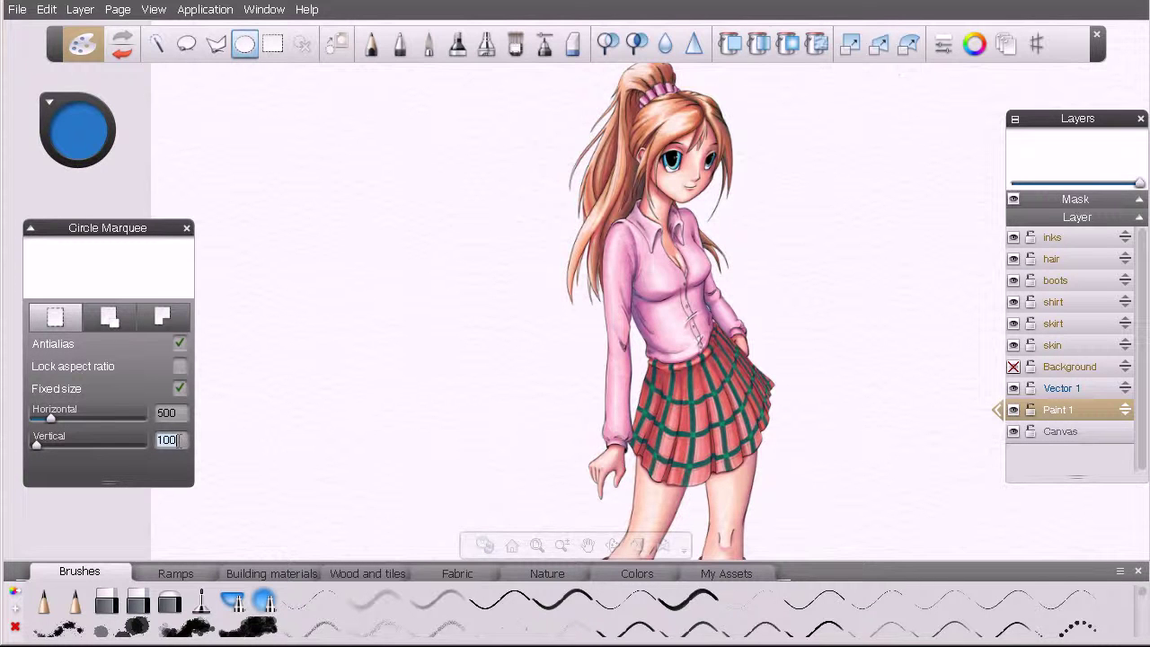
type("500")
key("Return")
- Place one 500 by 500 circular selection in the empty area beside the figure and clear it
left_click(179, 389)
left_click(355, 342)
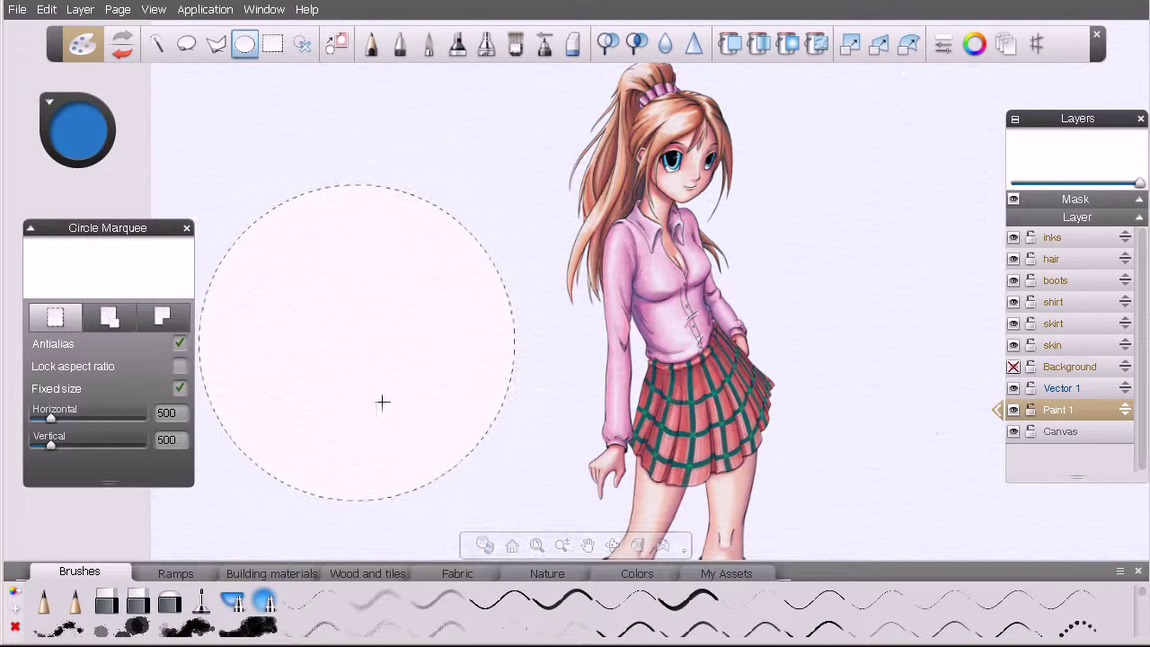
key("ctrl+d")
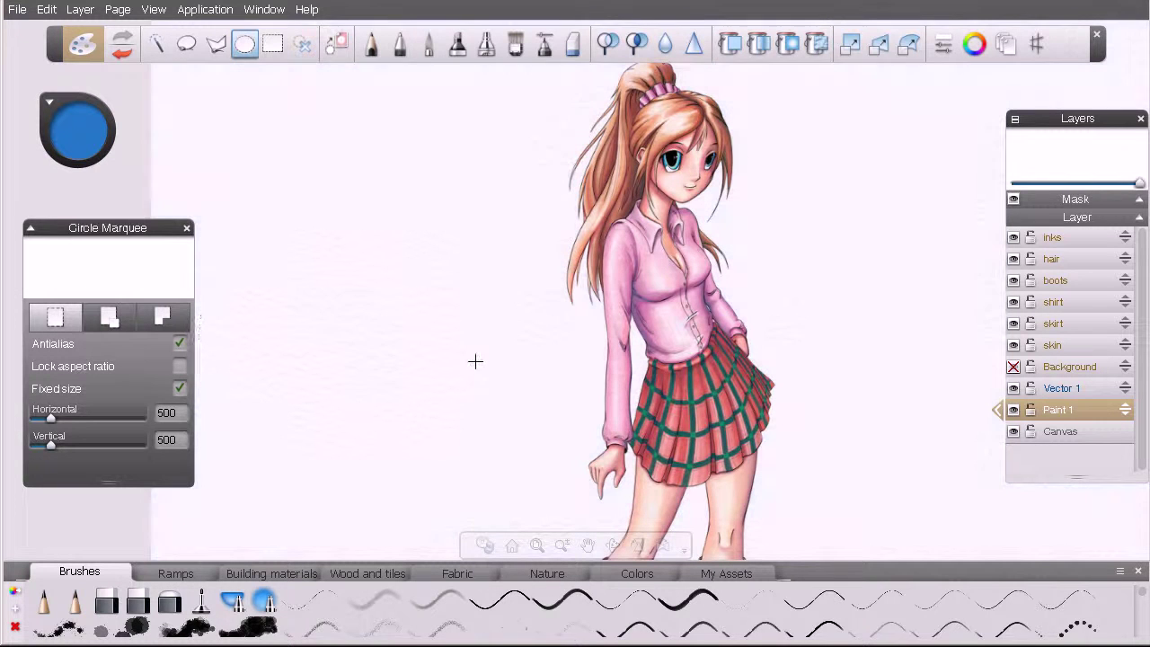
- Draw several rectangular selections beside the figure with the Rectangle Marquee, each replacing the previous one
left_click(272, 45)
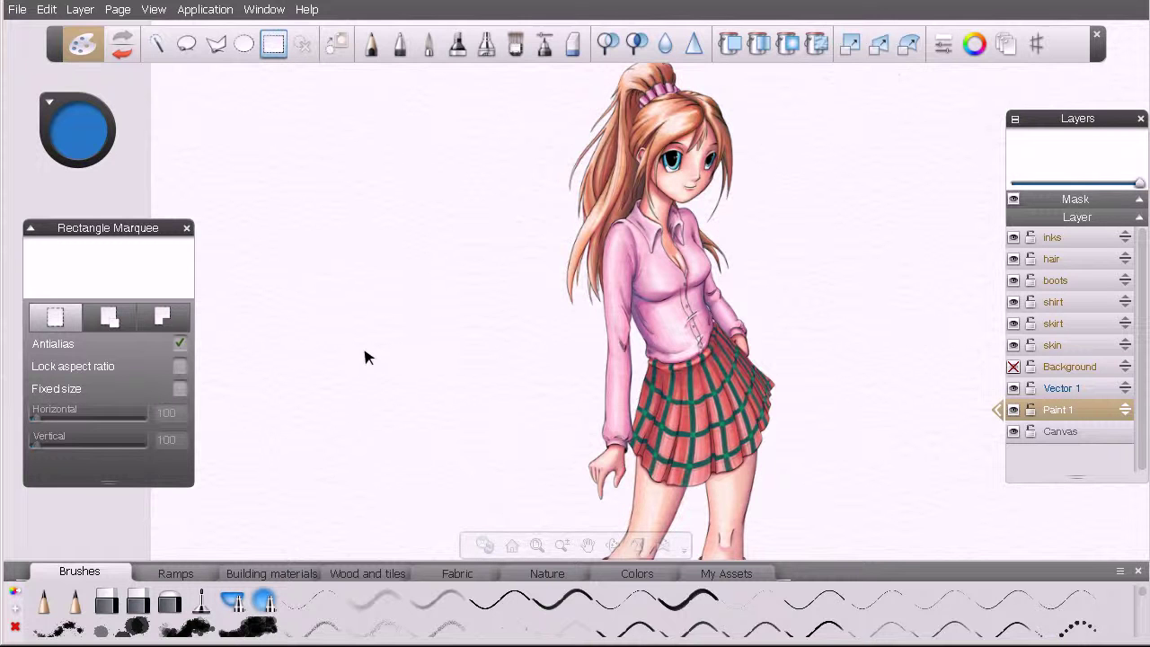
left_click_drag(304, 228, 398, 303)
left_click_drag(458, 334, 391, 411)
left_click_drag(452, 263, 361, 354)
- Add two overlapping rectangles to the rectangular selection to form a staircase shape
key("shift")
left_click_drag(416, 230, 323, 313)
left_click_drag(373, 185, 294, 268)
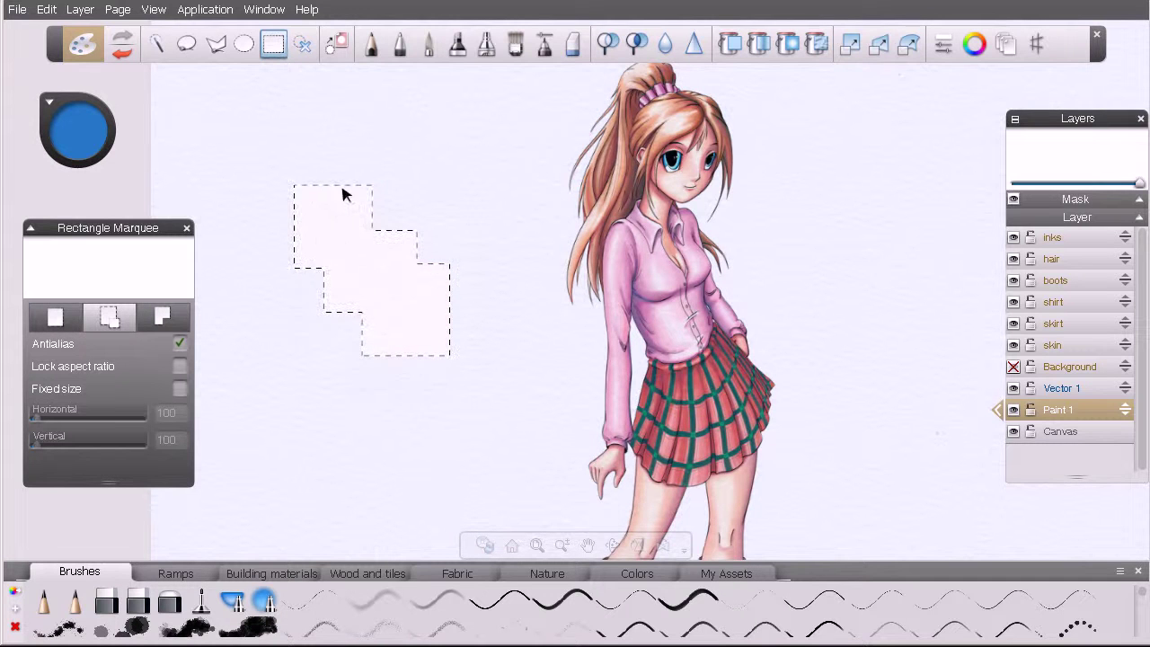
- Subtract three rectangular areas from the staircase-shaped selection and clear what remains
key("alt")
left_click_drag(264, 128, 395, 270)
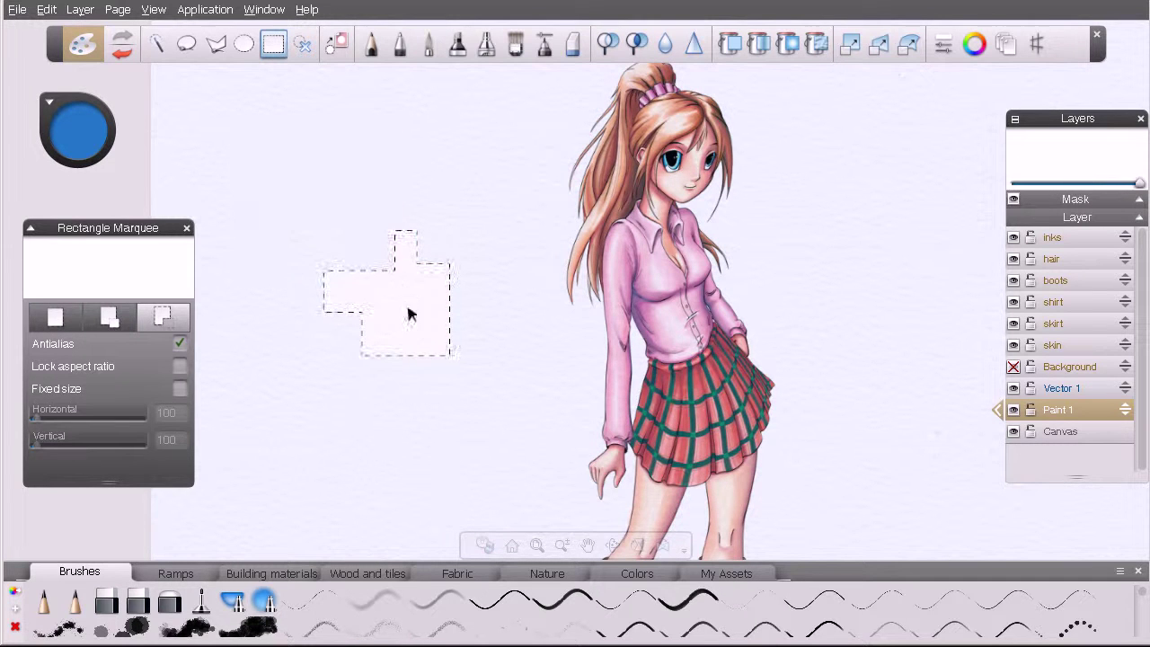
left_click_drag(458, 186, 355, 286)
left_click_drag(493, 302, 407, 412)
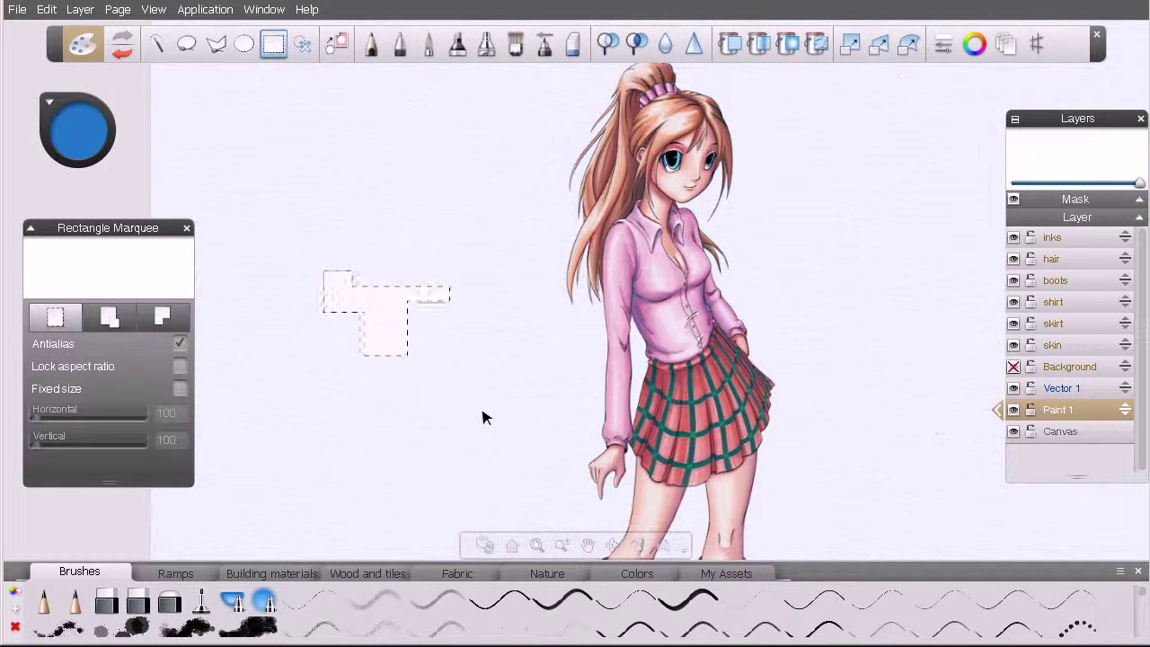
left_click(449, 423)
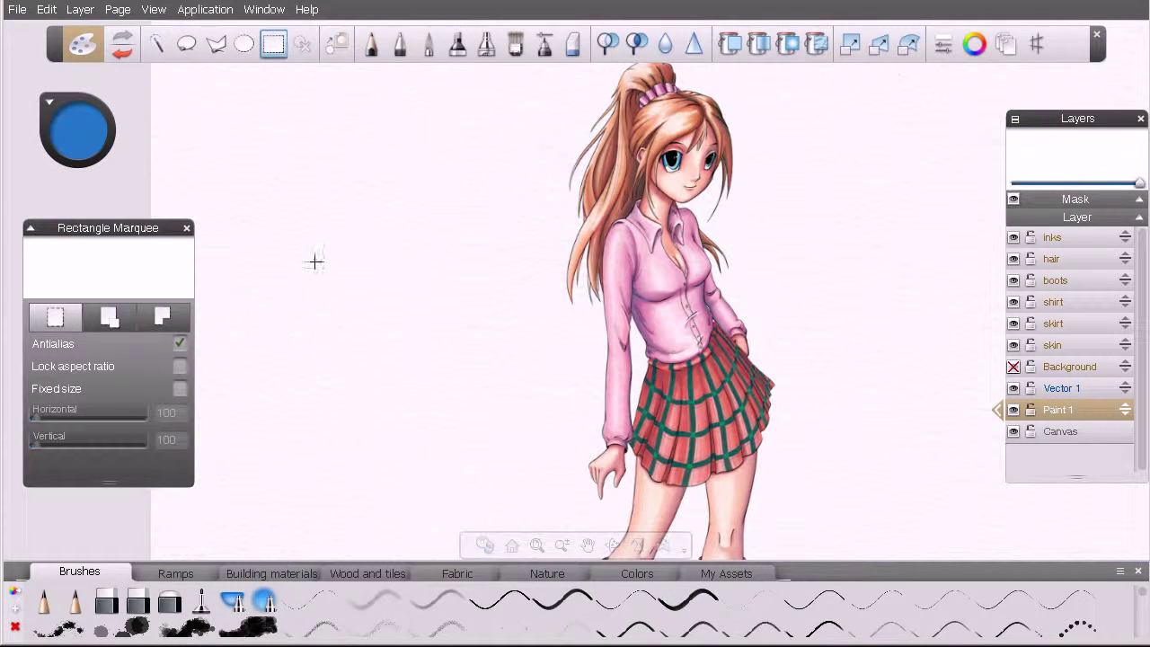
- Lock the Rectangle Marquee's aspect ratio and draw square selections beside the figure
left_click(180, 367)
left_click_drag(362, 306, 434, 351)
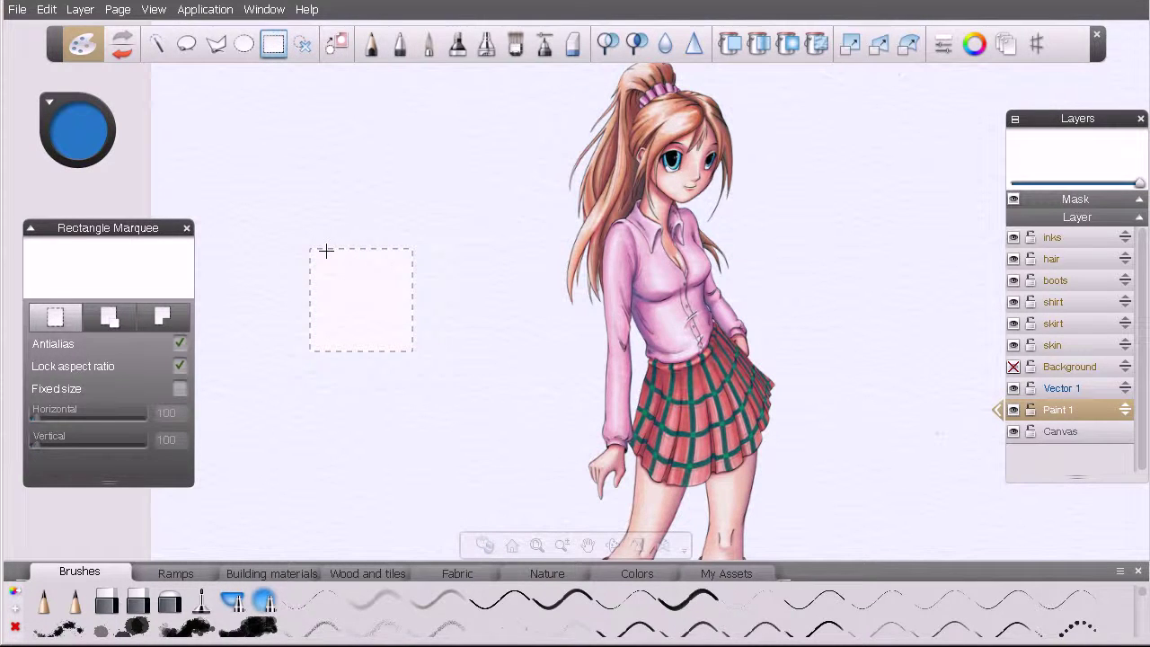
- Switch the Rectangle Marquee to a fixed size of 100 by 100, place single squares around the empty area and clear the last one
left_click(180, 366)
left_click(180, 389)
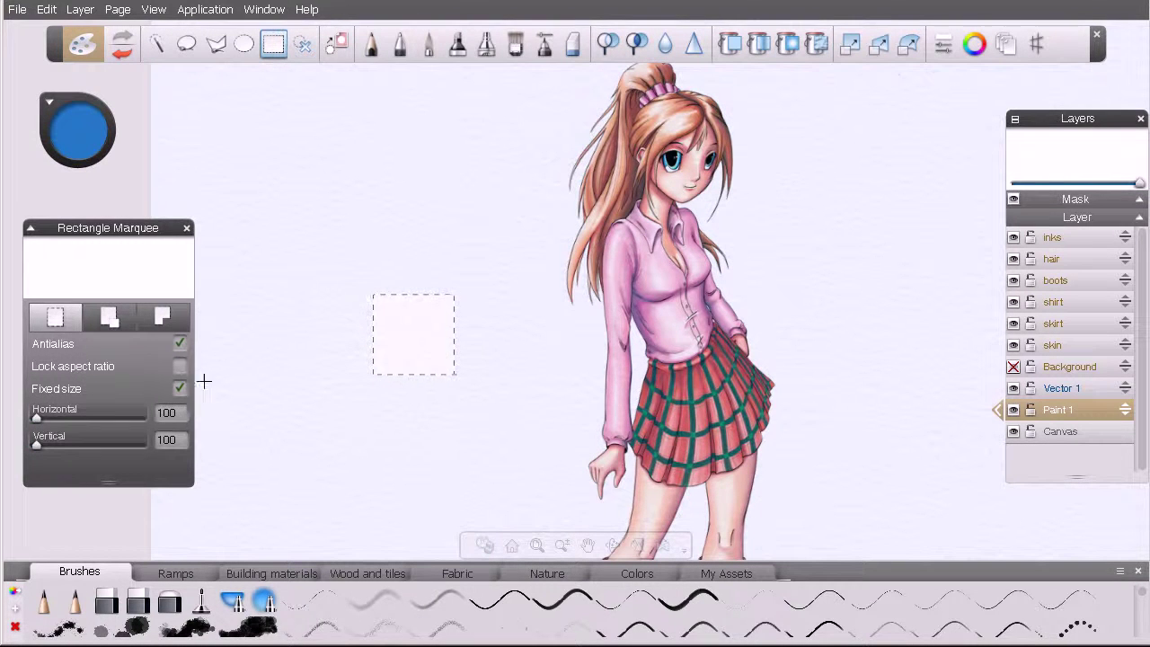
key("ctrl+d")
left_click(391, 317)
left_click(395, 393)
left_click(319, 329)
left_click(392, 206)
left_click(453, 340)
left_click(328, 402)
left_click(362, 225)
left_click(303, 44)
- Build a stepped selection from many added 100 by 100 squares beside the figure and clear it
left_click(384, 300)
left_click(400, 398)
key("shift")
left_click(393, 374, "shift")
left_click(393, 286, "shift")
left_click(337, 322, "shift")
left_click(350, 377, "shift")
left_click(360, 418, "shift")
left_click(325, 462, "shift")
left_click(466, 358, "shift")
left_click(428, 295, "shift")
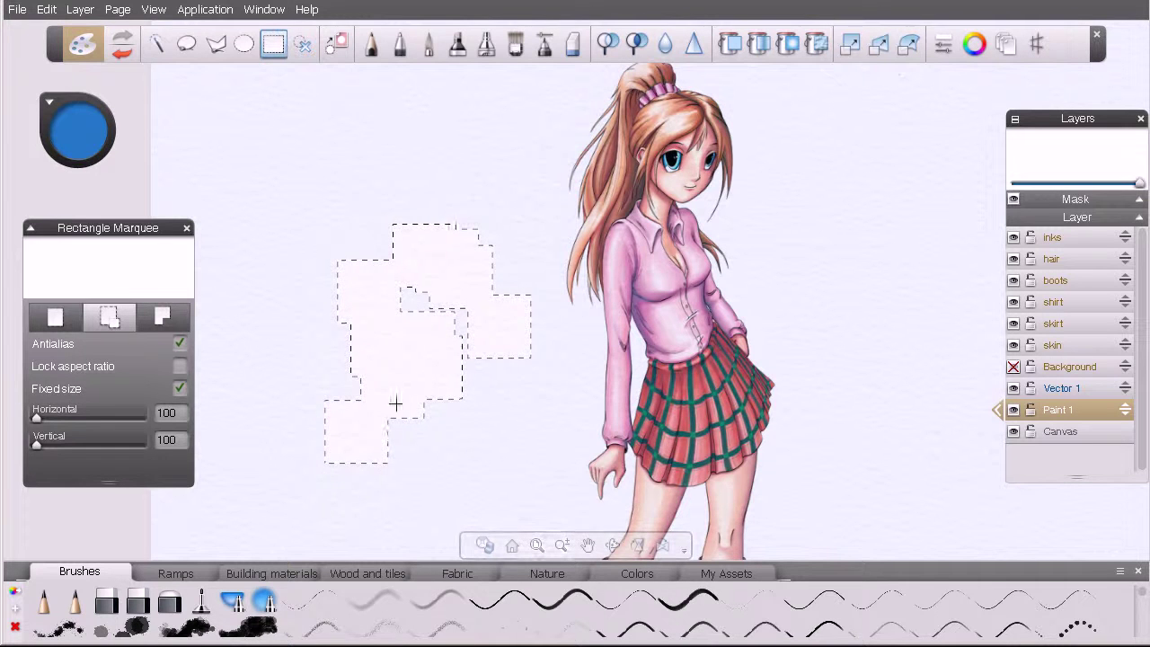
left_click(303, 47)
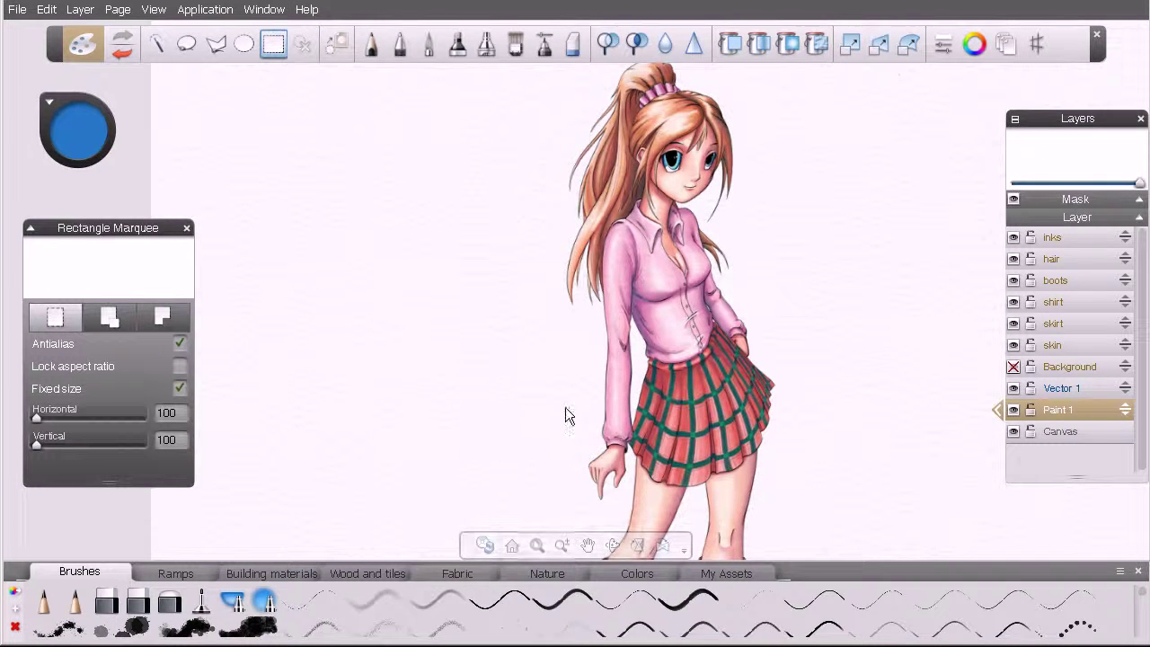
- Select the blank background around the figure with the Magic Wand, sampling all layers, and clear the selection
left_click(158, 42)
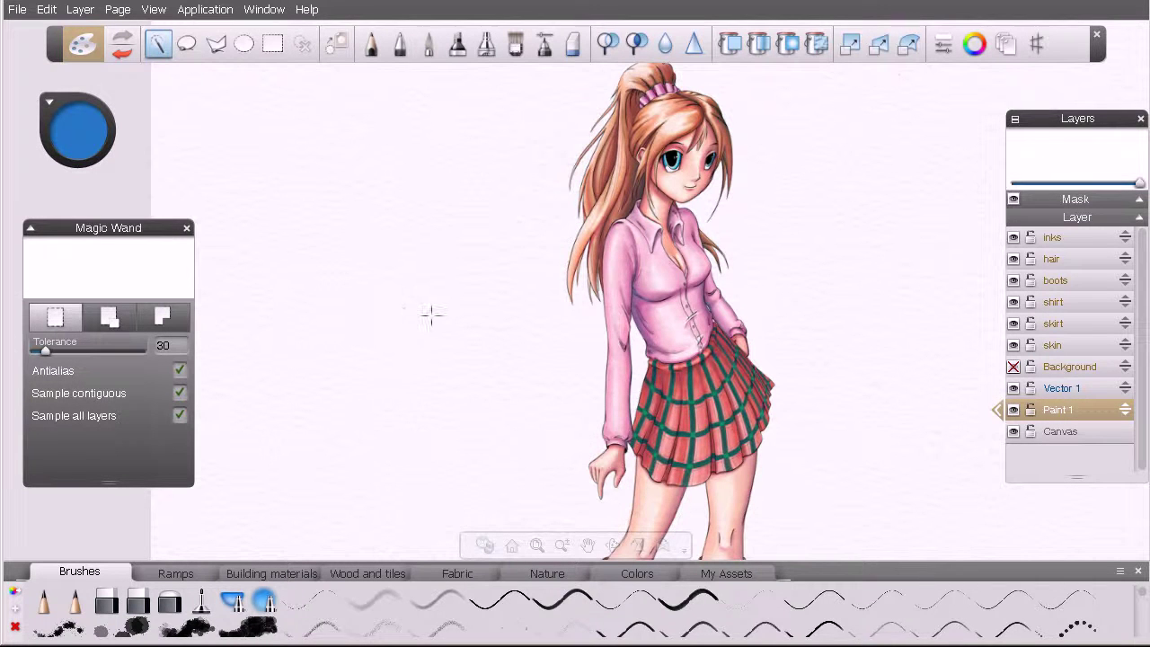
left_click(469, 317)
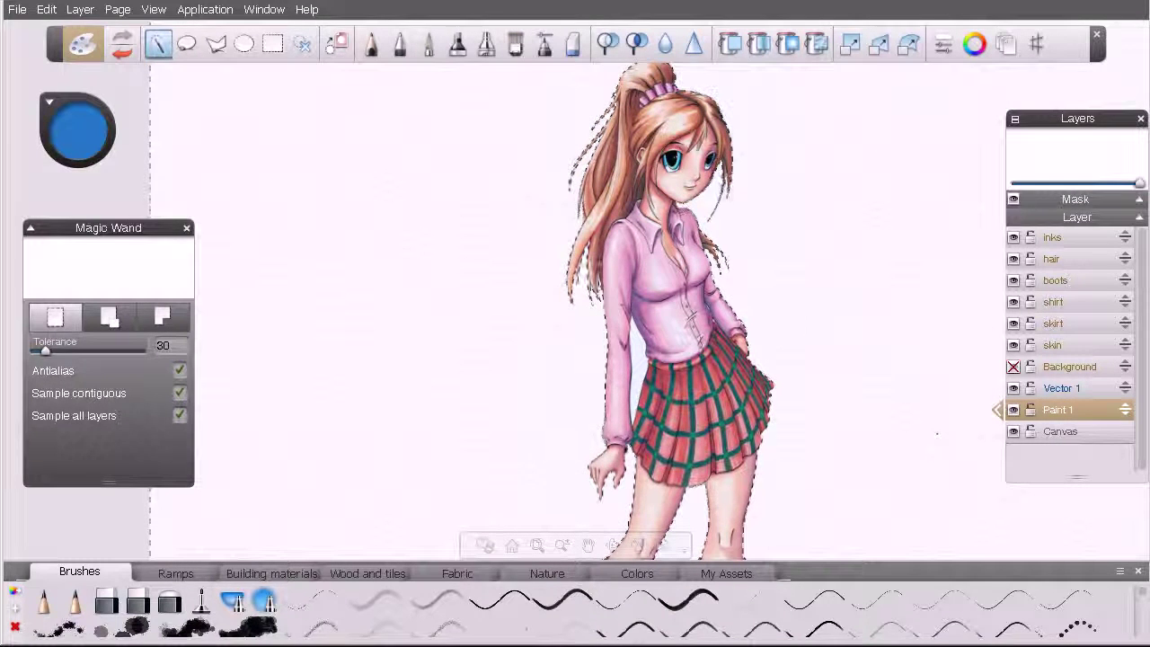
key("space")
left_click_drag(860, 434, 795, 445)
left_click(806, 343)
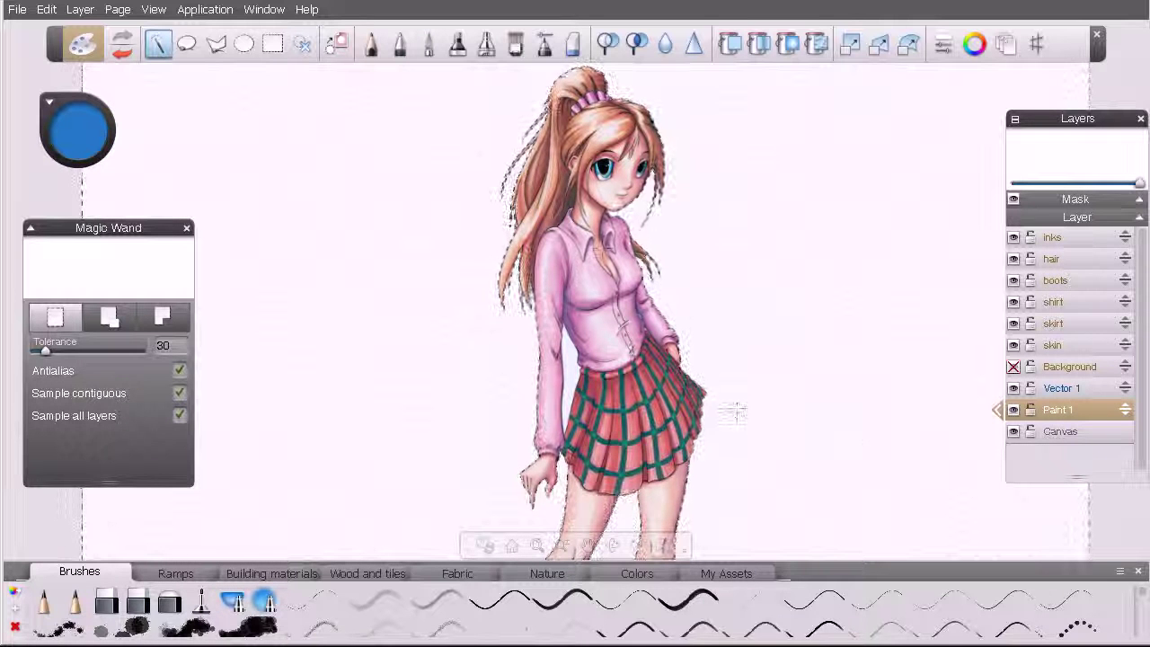
key("ctrl+d")
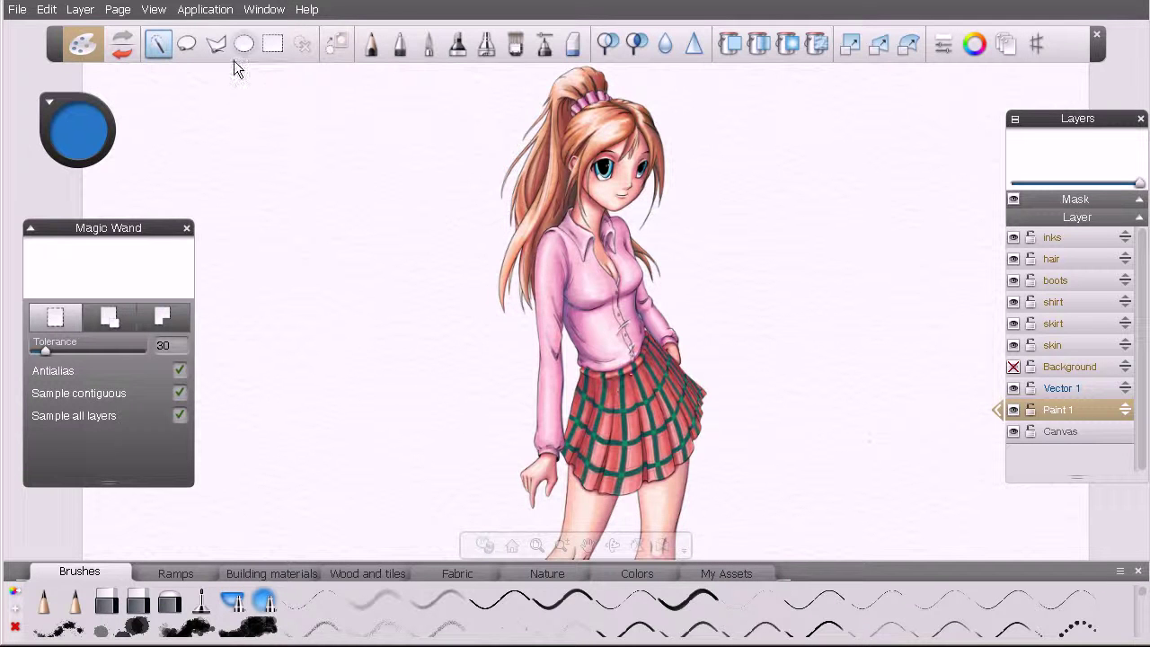
- Spray soft blue around and behind the figure on the Paint 1 layer with the Air brush at size 100
left_click(486, 43)
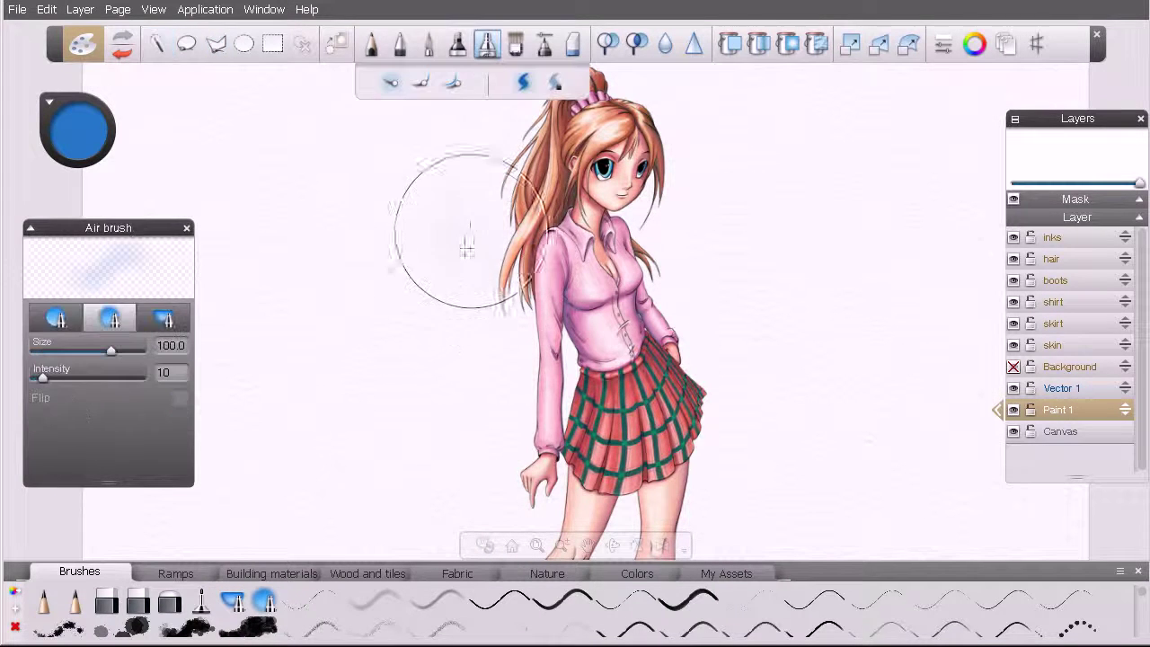
mouse_move(595, 316)
left_mouse_down()
mouse_move(638, 261)
mouse_move(521, 333)
mouse_move(680, 315)
mouse_move(689, 362)
mouse_move(530, 458)
mouse_move(706, 432)
mouse_move(539, 472)
left_mouse_up()
mouse_move(701, 342)
left_mouse_down()
mouse_move(656, 224)
mouse_move(503, 252)
mouse_move(670, 144)
mouse_move(508, 176)
mouse_move(508, 288)
mouse_move(530, 359)
left_mouse_up()
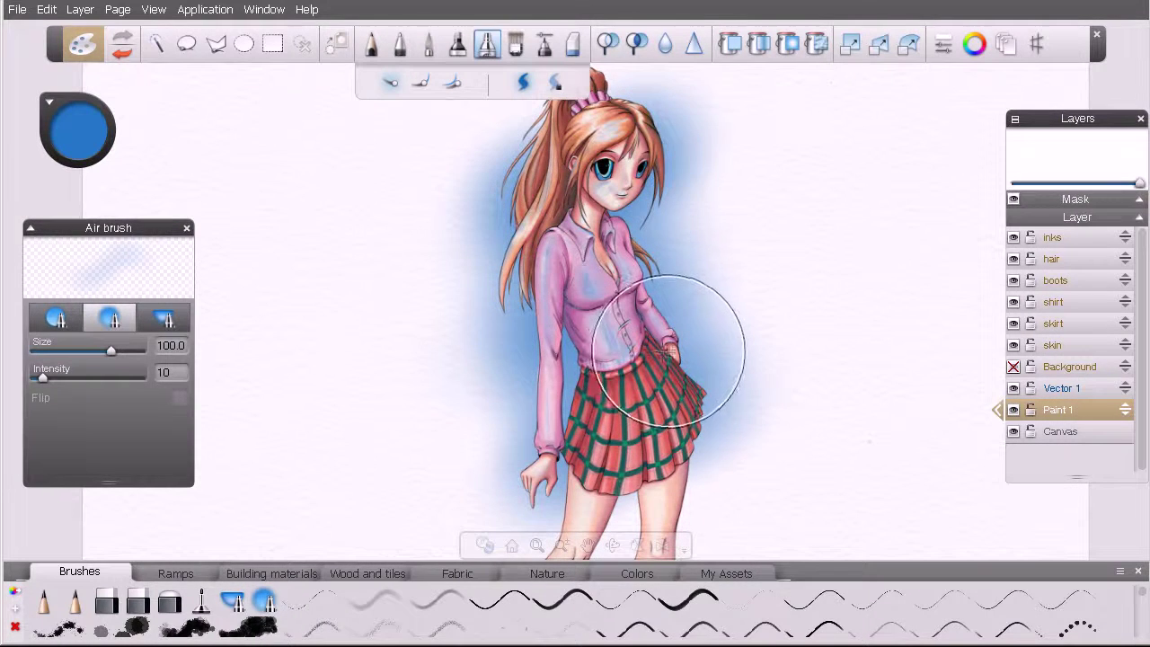
- Undo the blue spray and select the skin of the leg below the hanging hand with the Magic Wand at tolerance 30
key("ctrl+z")
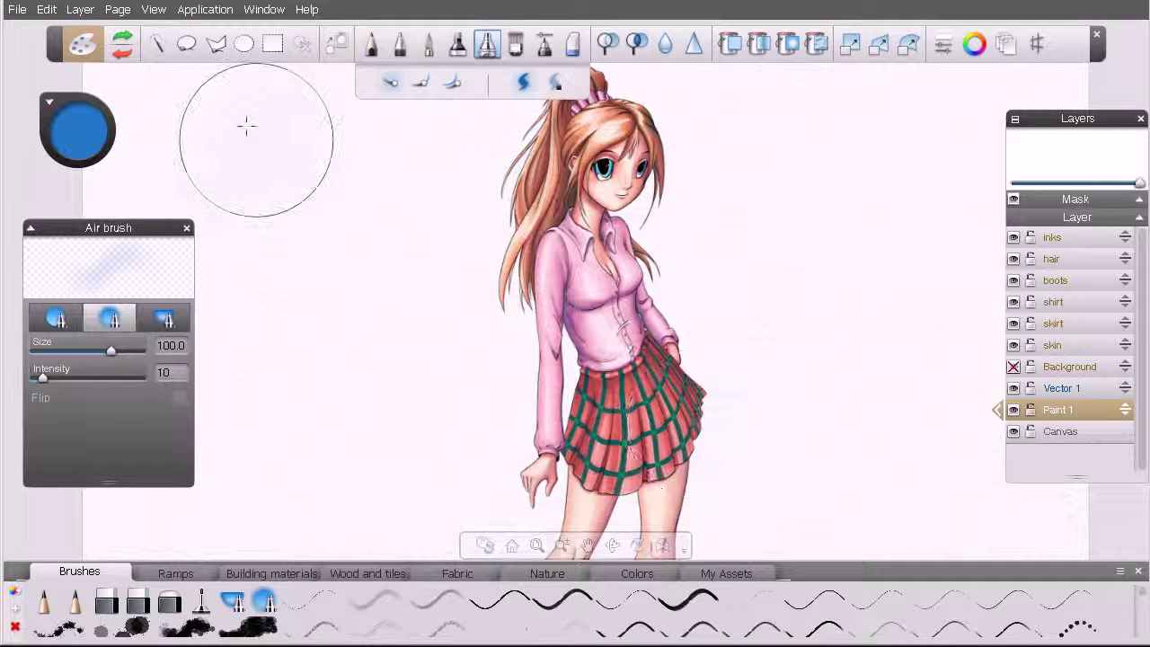
left_click(158, 46)
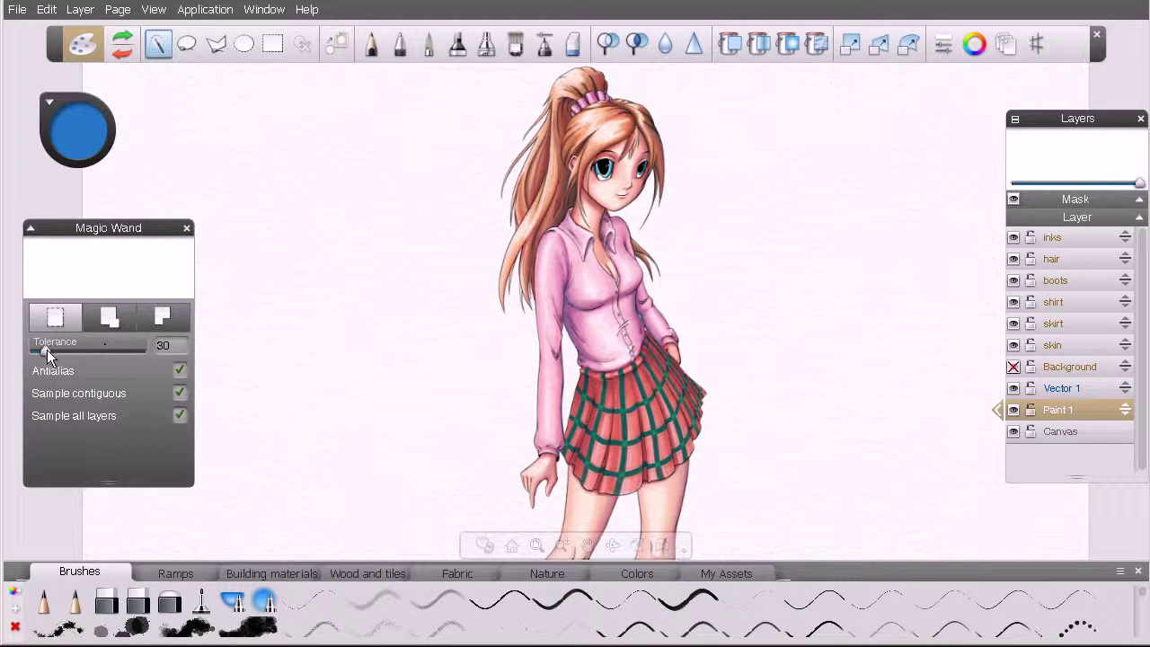
mouse_move(588, 300)
left_mouse_down()
mouse_move(601, 308)
mouse_move(546, 300)
mouse_move(571, 267)
left_mouse_up()
key("space")
left_click_drag(657, 445, 636, 273)
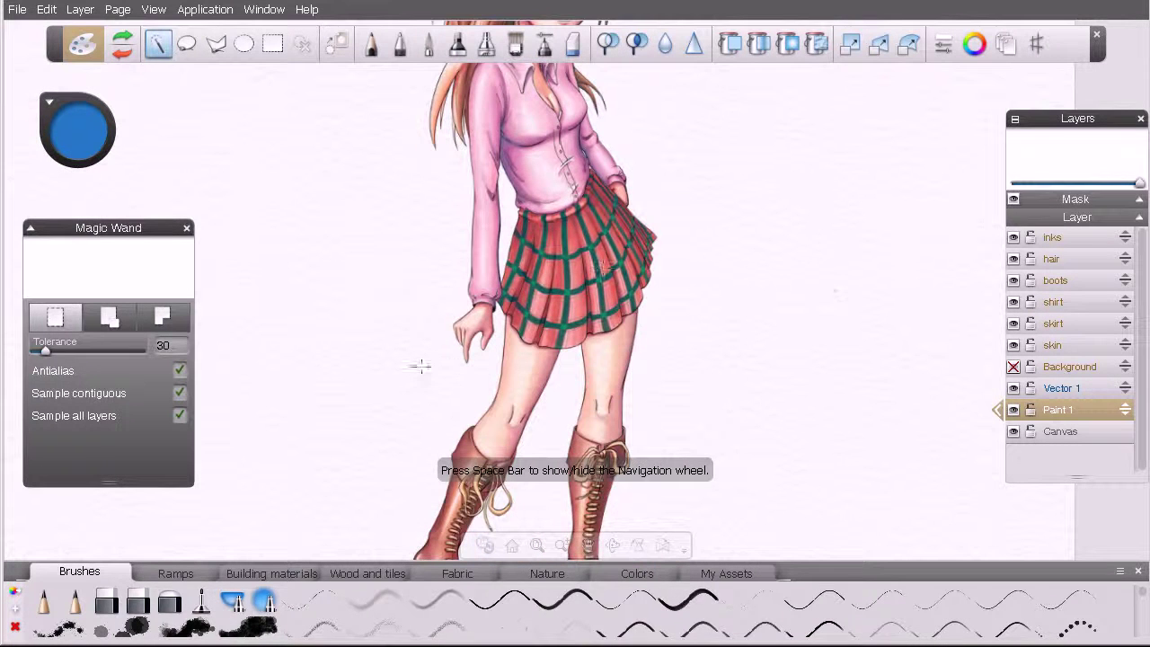
left_click(511, 385)
- Select the skin of the figure's other leg with the Magic Wand at tolerance 30, sampling all layers
key("space")
left_click_drag(508, 324, 605, 348)
left_click_drag(639, 410, 626, 328)
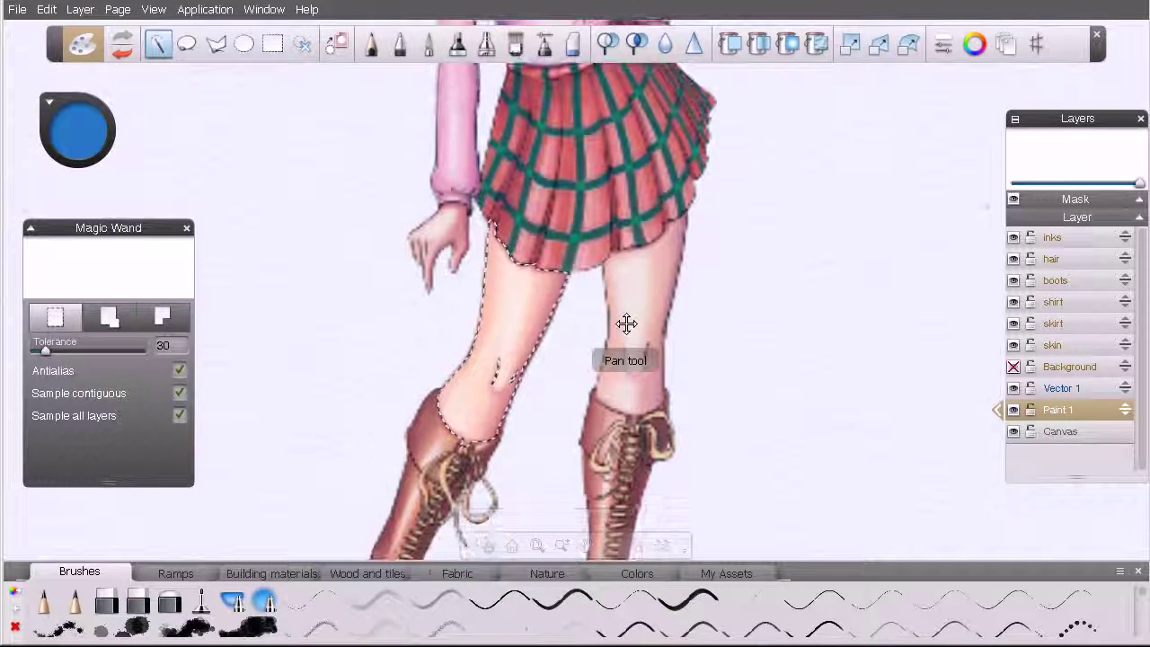
key("space")
left_click_drag(518, 293, 632, 332)
key("space")
left_click_drag(784, 462, 764, 384)
left_click(685, 254)
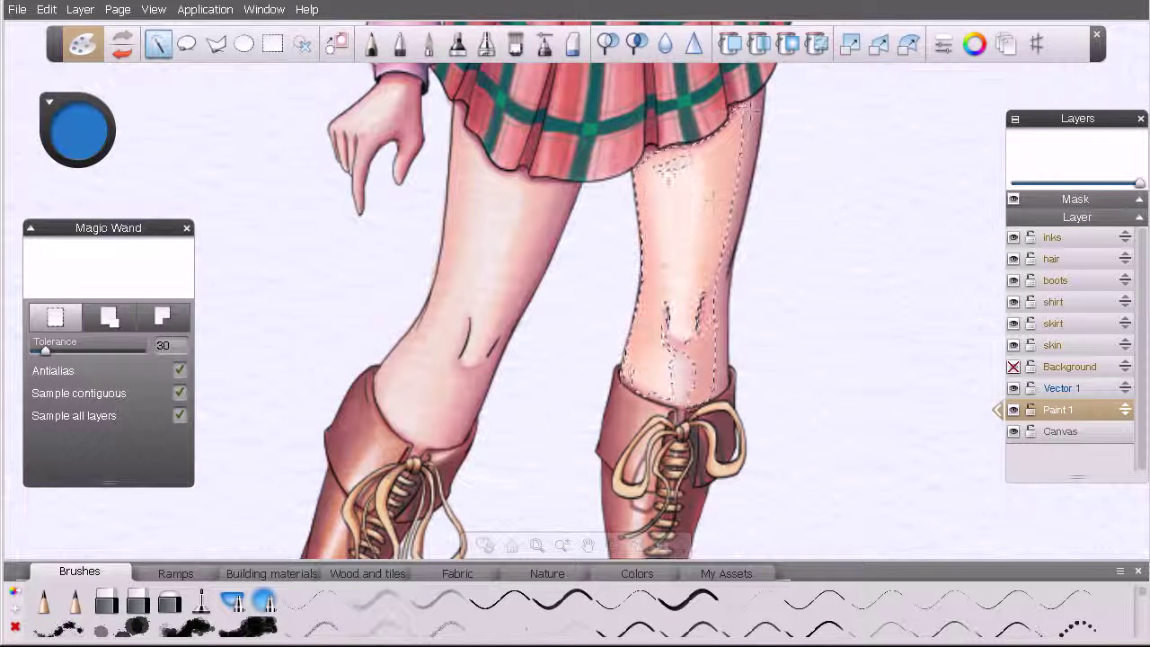
- Reselect that leg's skin with the Magic Wand at tolerance 54 and again at 85, and clear the selection
left_click_drag(50, 350, 61, 348)
left_click(651, 351)
left_click(685, 241)
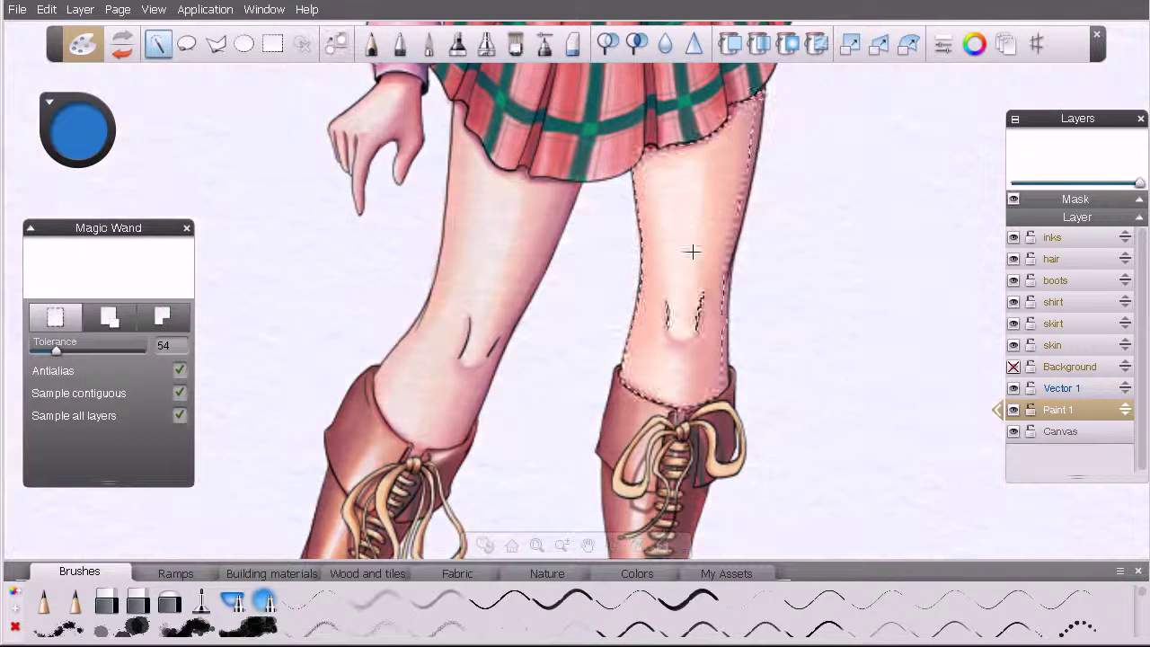
left_click_drag(56, 350, 71, 351)
left_click(707, 270)
left_click(699, 217)
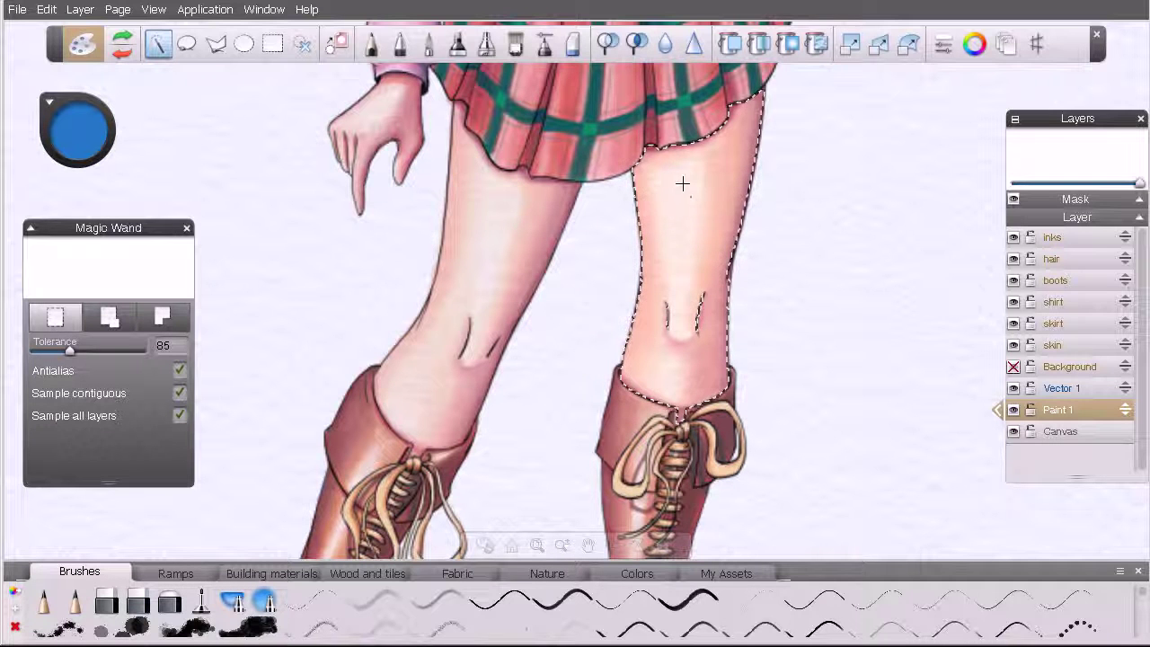
key("ctrl+d")
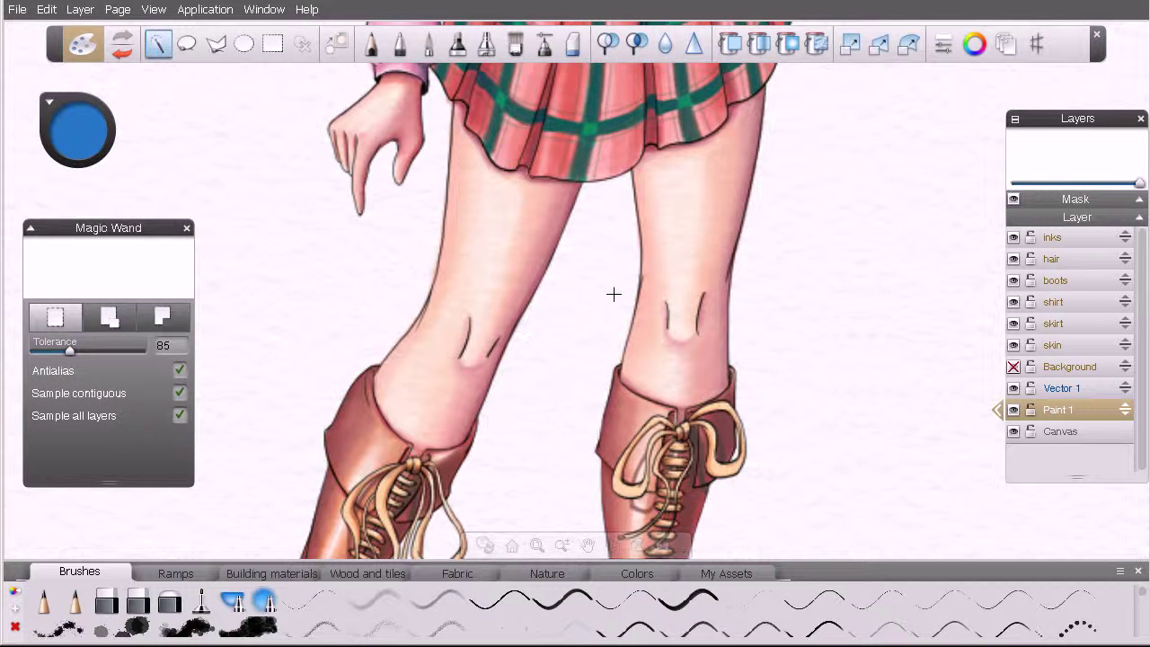
- Select the blank background around the figure with the Magic Wand at tolerance 85
key("space")
mouse_move(581, 274)
left_mouse_down()
mouse_move(413, 318)
mouse_move(457, 372)
mouse_move(449, 478)
left_mouse_up()
key("space")
key("space")
mouse_move(645, 285)
left_mouse_down()
mouse_move(642, 344)
mouse_move(638, 331)
left_mouse_up()
key("space")
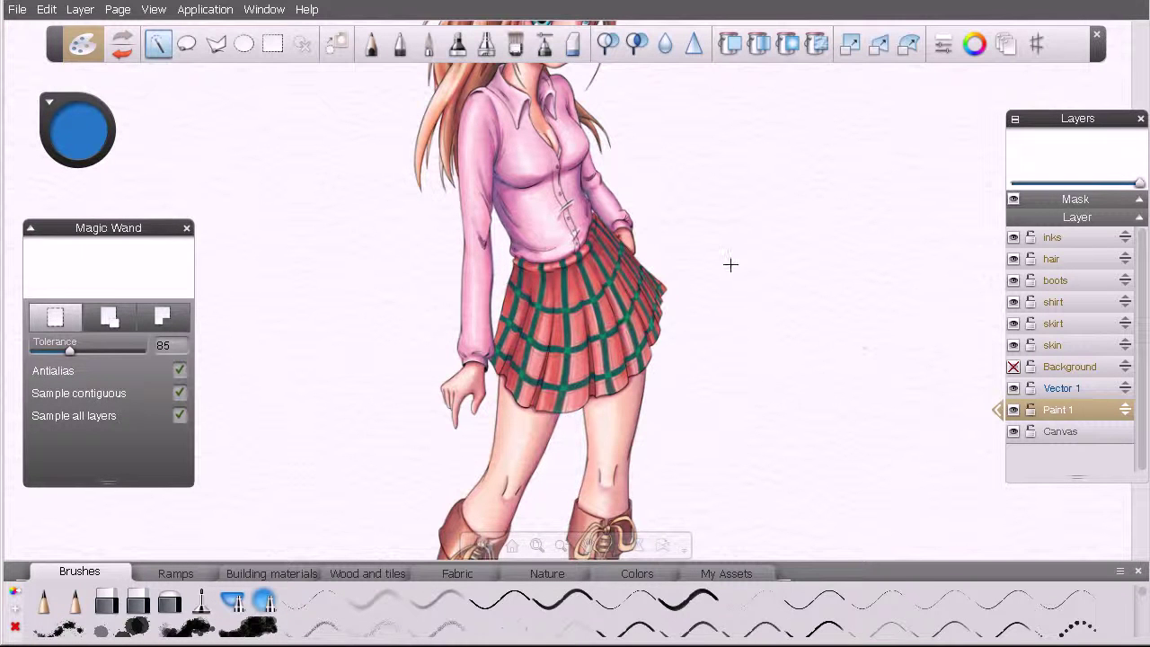
left_click(744, 299)
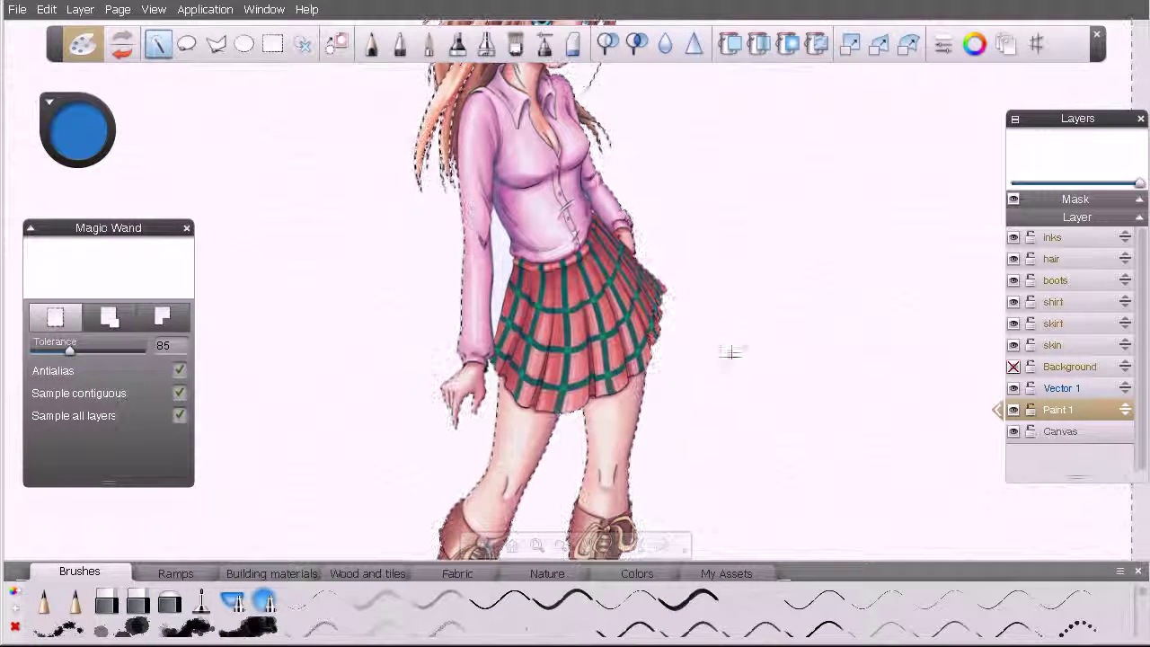
- Reselect the background with the Magic Wand at tolerance 41 and invert the selection to cover the figure
left_click_drag(70, 349, 55, 353)
key("ctrl+d")
left_click(390, 413)
key("space")
left_click_drag(751, 234, 737, 400)
key("space")
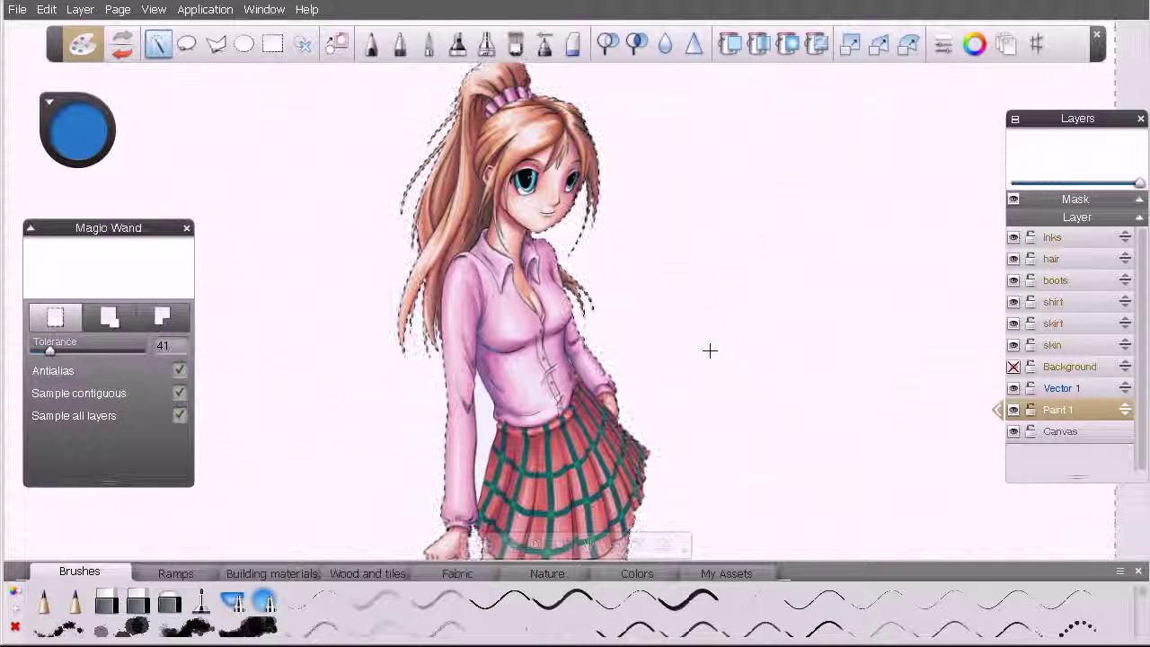
left_click(47, 9)
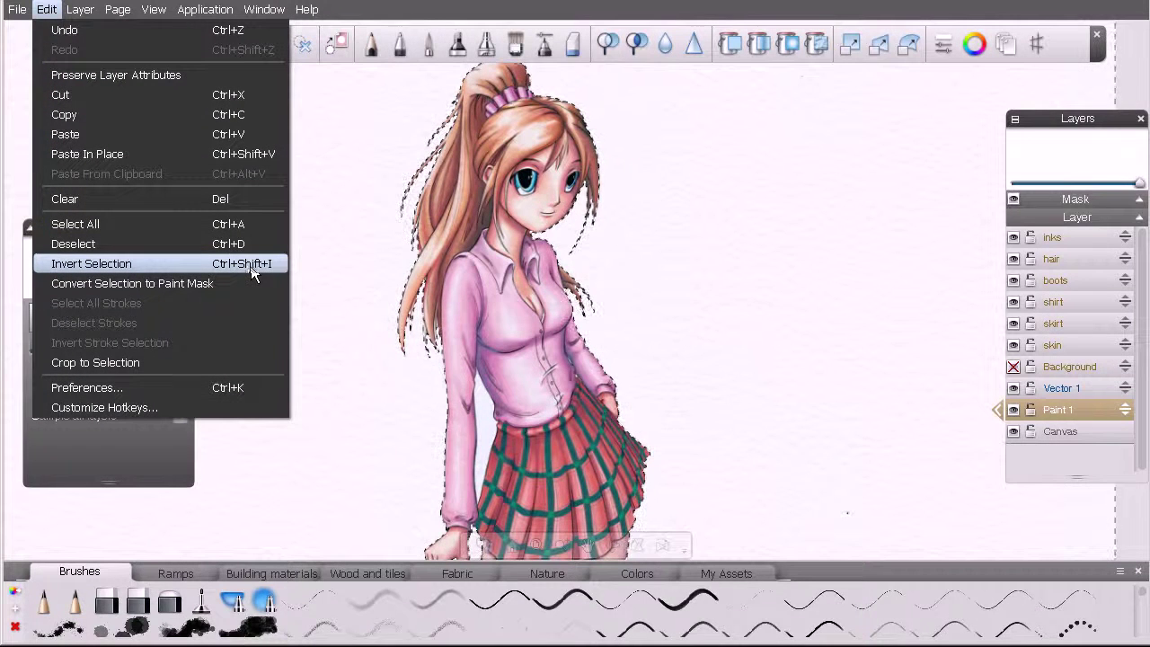
left_click(250, 266)
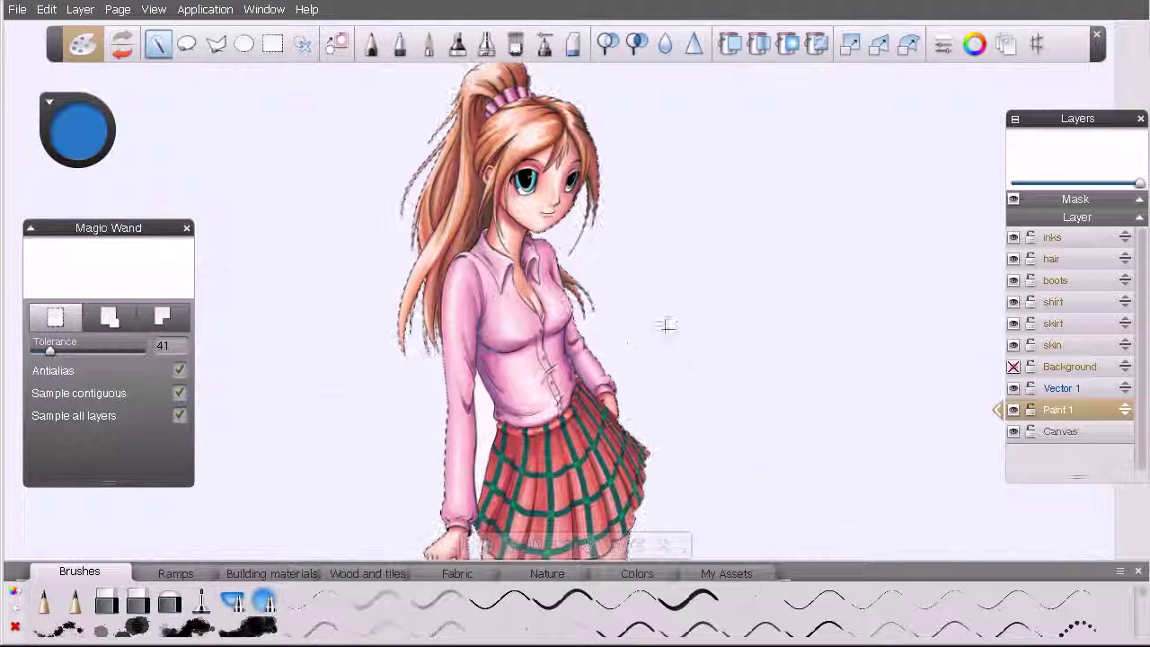
- Try spraying blue over the selected figure's torso with the Air brush at size 100, and undo it
left_click(485, 51)
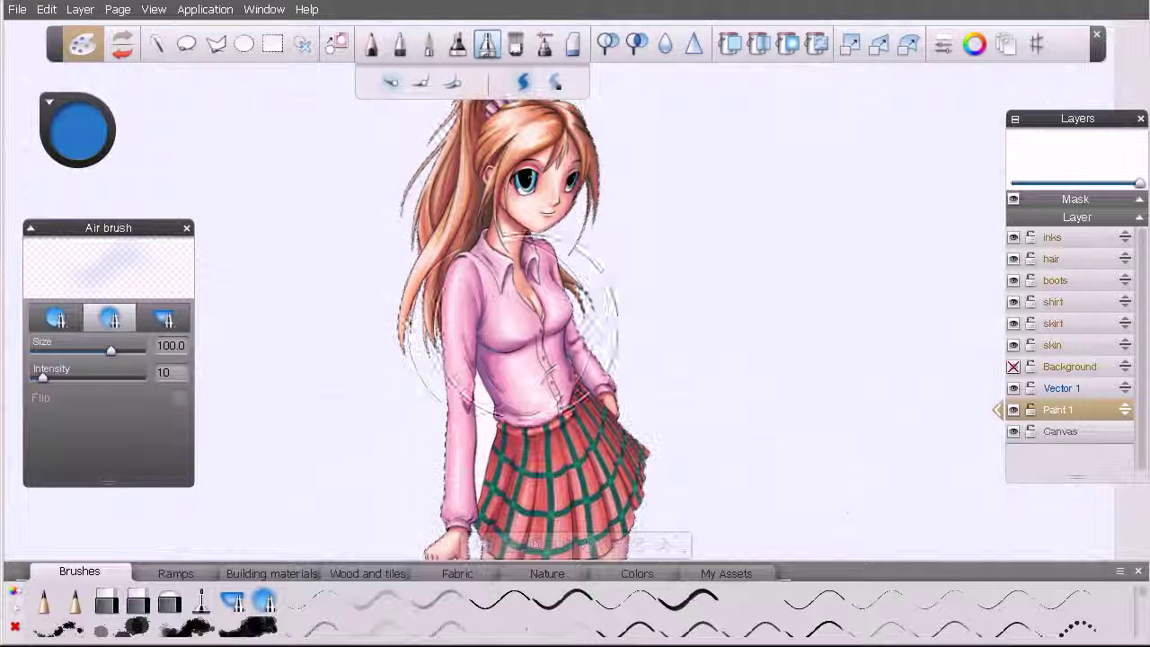
mouse_move(531, 318)
left_mouse_down()
mouse_move(509, 346)
mouse_move(568, 322)
mouse_move(443, 436)
mouse_move(585, 406)
left_mouse_up()
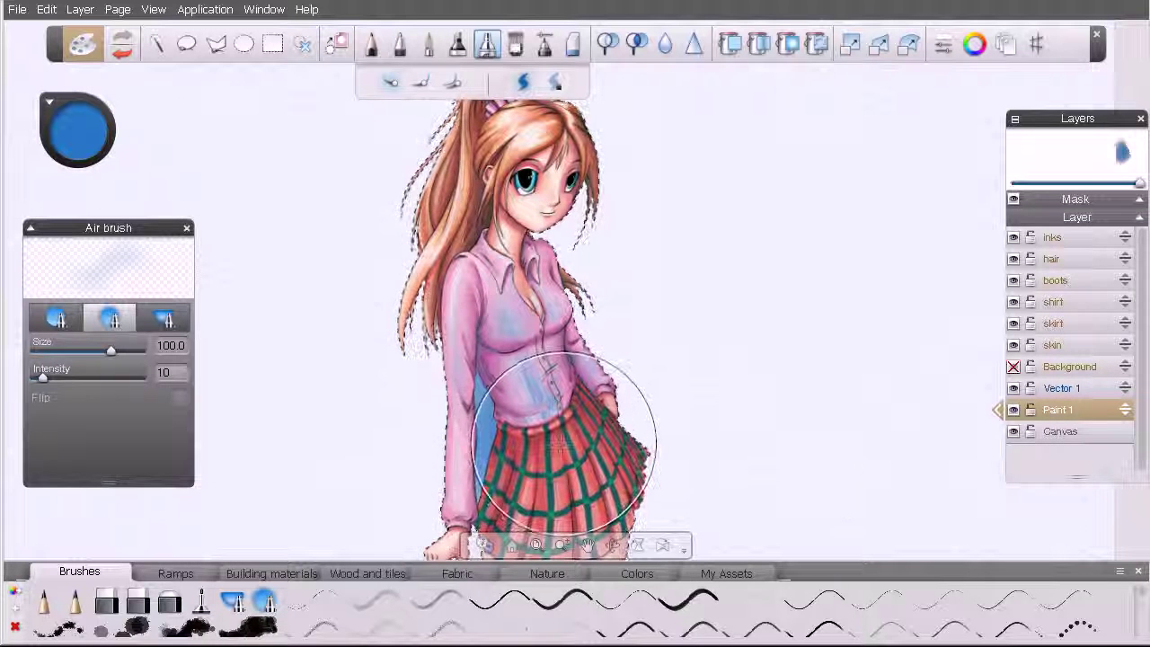
key("ctrl+z")
- Subtract the background gap between the arm and the waist from the selection with the Magic Wand
left_click(156, 43)
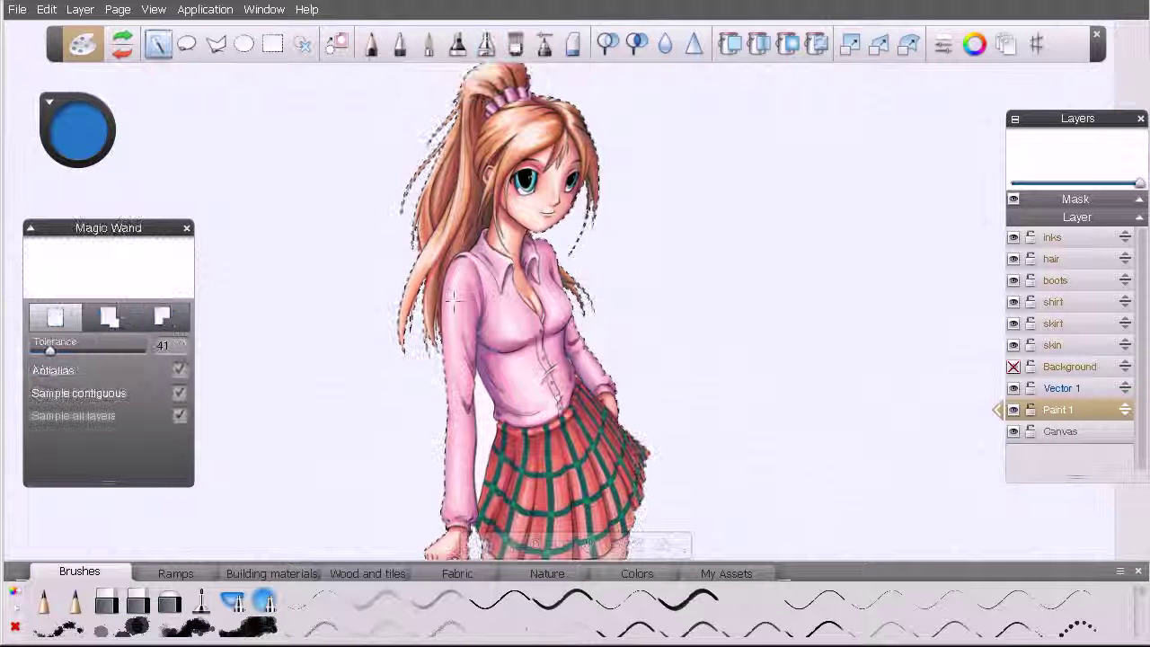
key("alt")
left_click(487, 425, "alt")
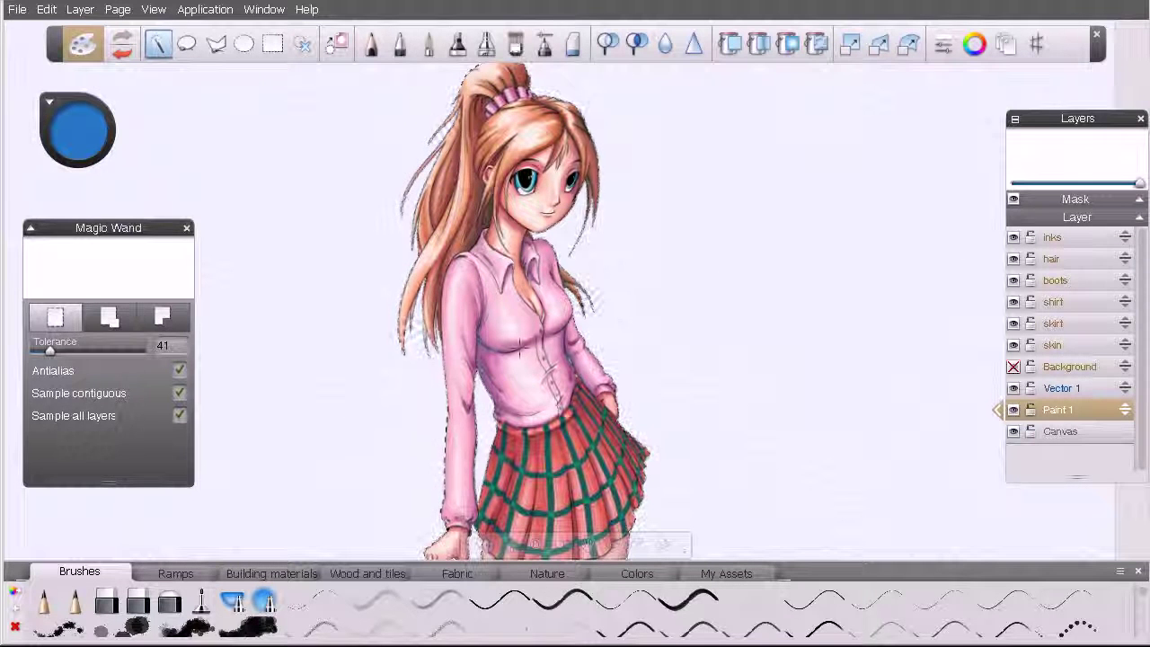
- Spray blue inside the selection over the shirt with the Air brush and move the Paint 1 layer above inks
left_click(486, 44)
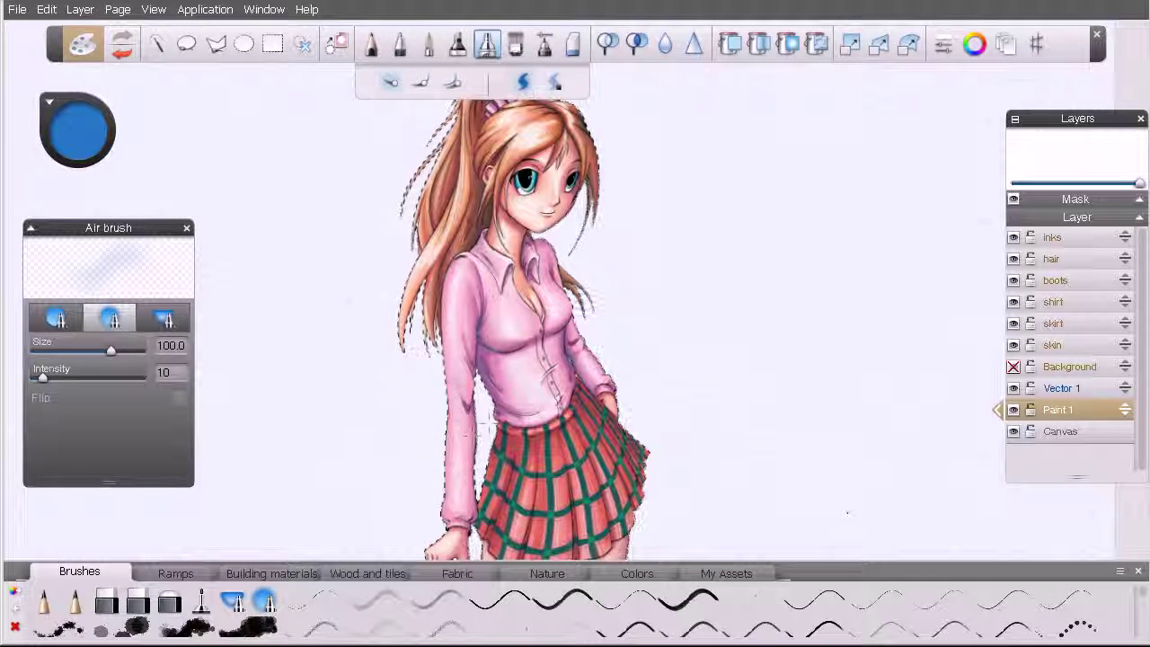
left_click_drag(509, 304, 485, 330)
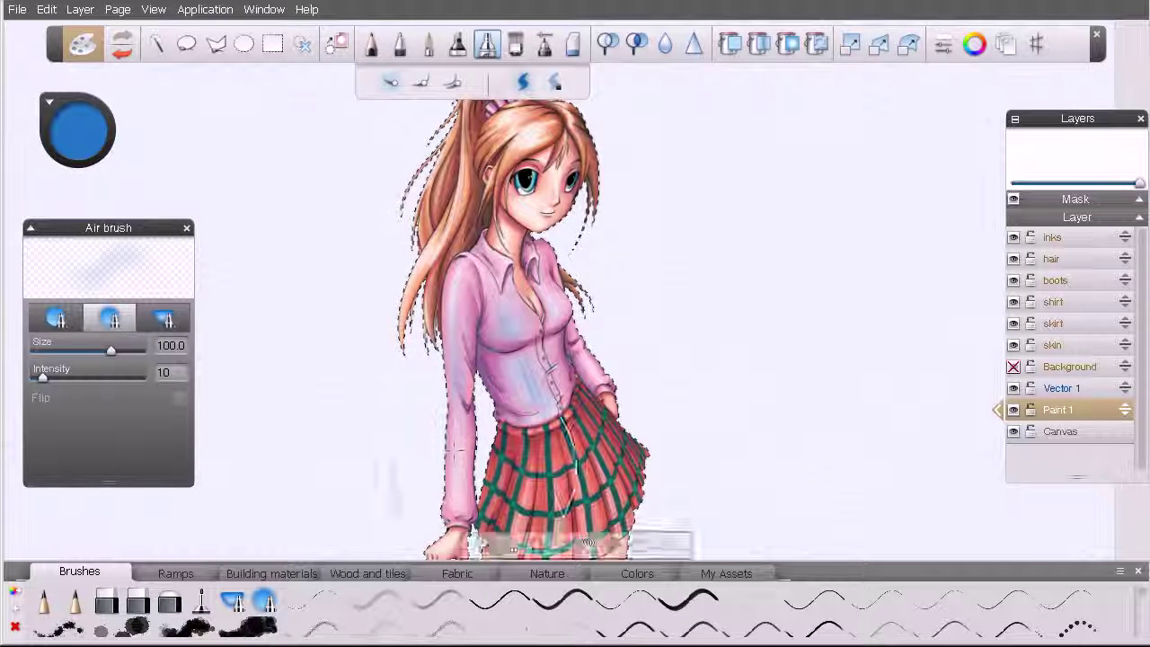
left_click_drag(1125, 410, 1126, 237)
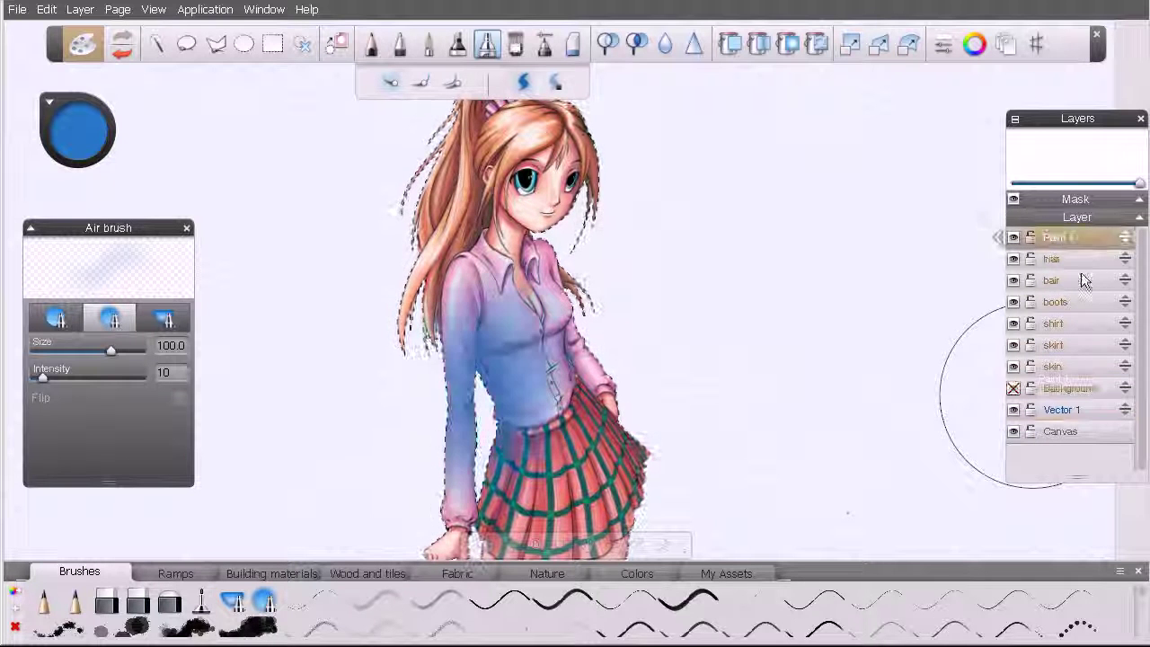
- Spray blue over the figure's shirt, arm, skirt, face and hair on the Paint 1 layer, and clear the selection
mouse_move(473, 273)
left_mouse_down()
mouse_move(482, 250)
mouse_move(532, 260)
mouse_move(626, 413)
left_mouse_up()
left_click_drag(553, 377, 458, 490)
left_click_drag(516, 467, 585, 505)
mouse_move(537, 214)
left_mouse_down()
mouse_move(519, 157)
mouse_move(490, 270)
mouse_move(578, 339)
mouse_move(420, 253)
left_mouse_up()
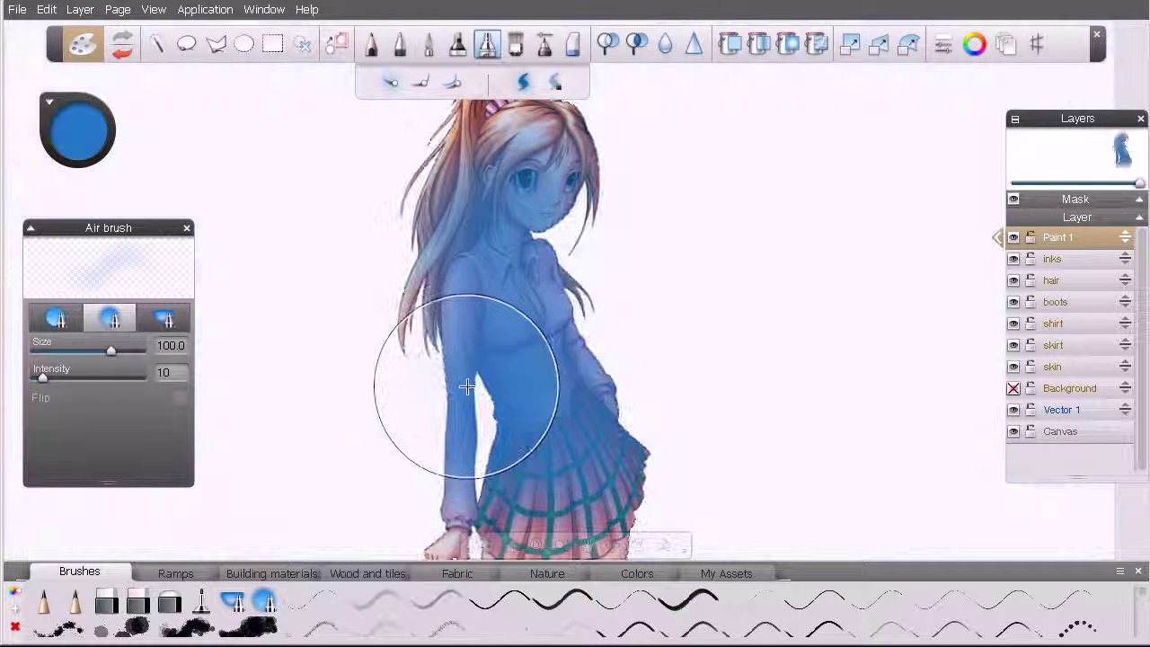
- Lower the Paint 1 layer's opacity to a little over half so the figure shows through the blue
key("space")
mouse_move(422, 347)
left_mouse_down()
mouse_move(598, 384)
mouse_move(643, 377)
left_mouse_up()
left_click_drag(692, 413, 654, 323)
key("space")
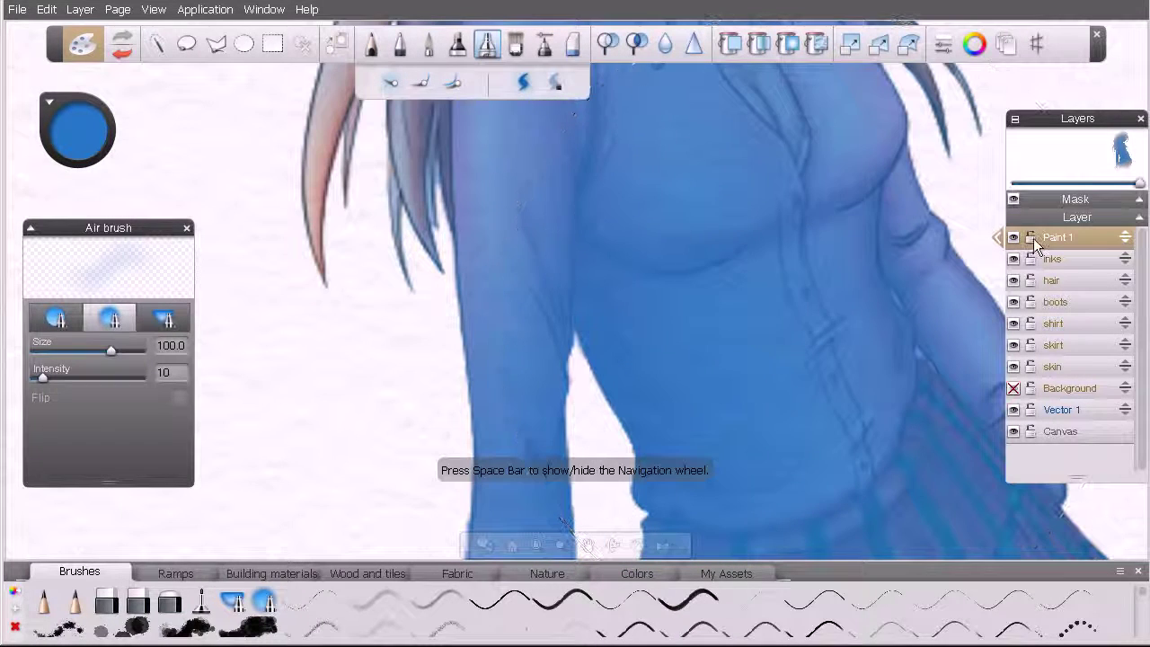
left_click_drag(1139, 184, 1089, 185)
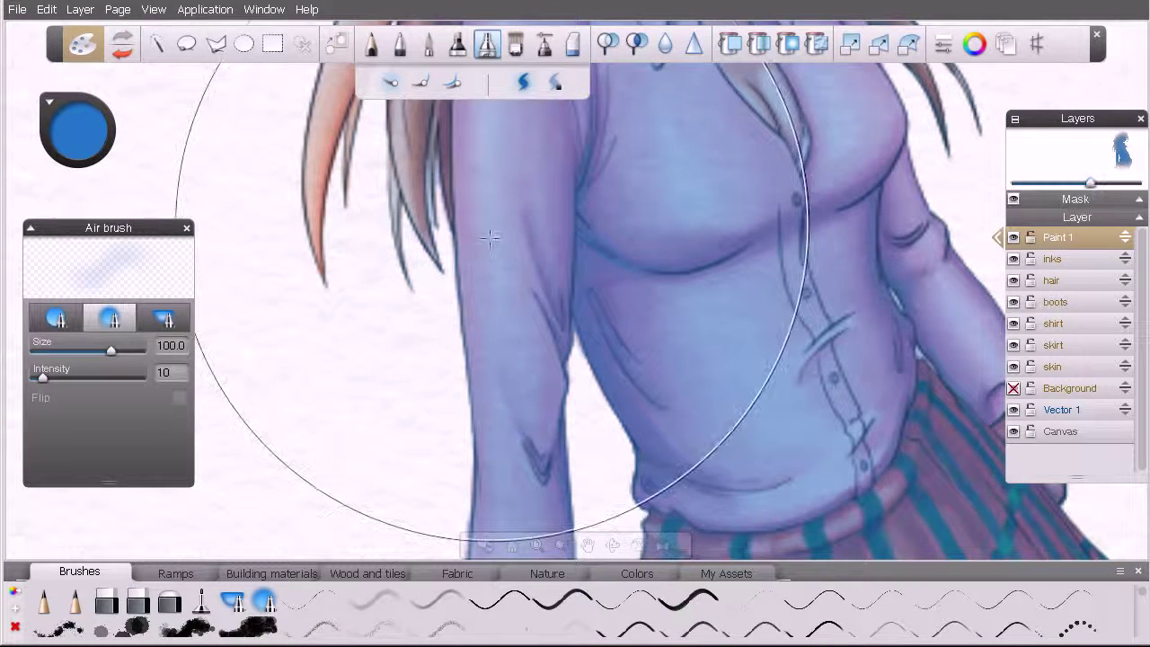
key("space")
mouse_move(673, 283)
left_mouse_down()
mouse_move(501, 336)
mouse_move(485, 385)
mouse_move(408, 368)
mouse_move(351, 389)
left_mouse_up()
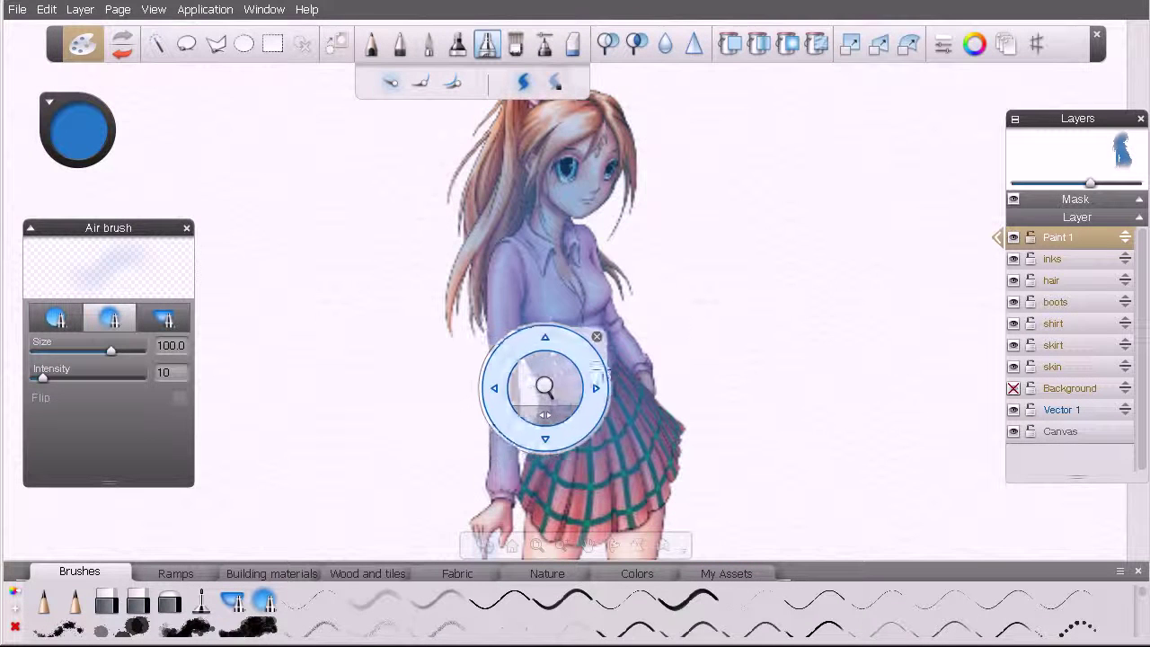
key("space")
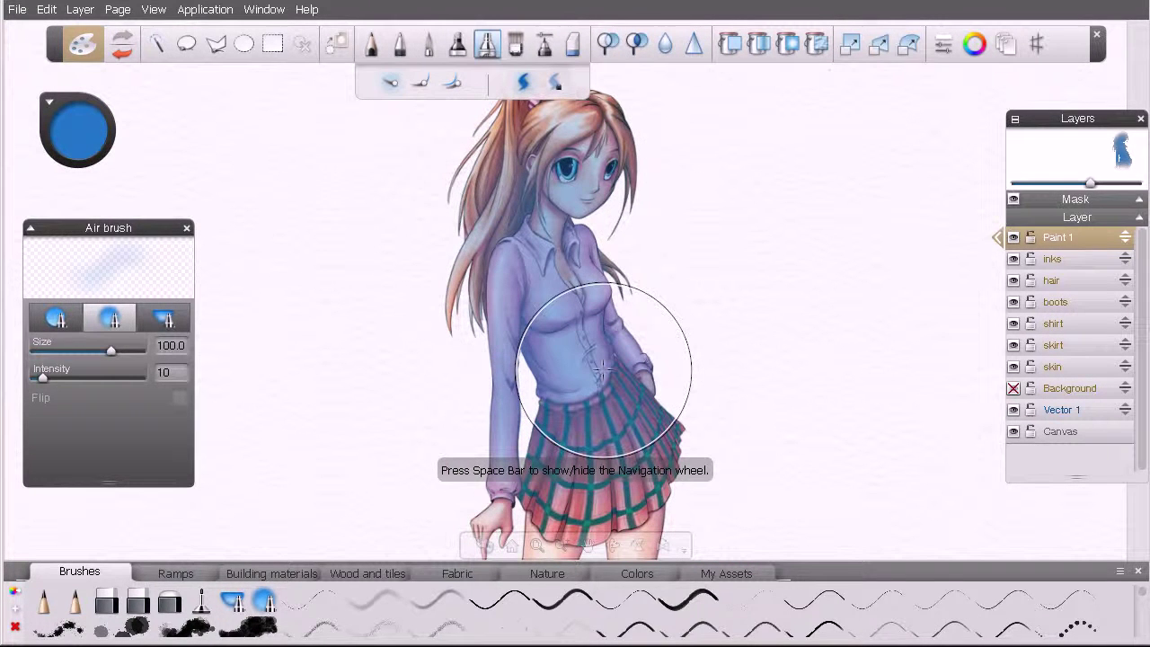